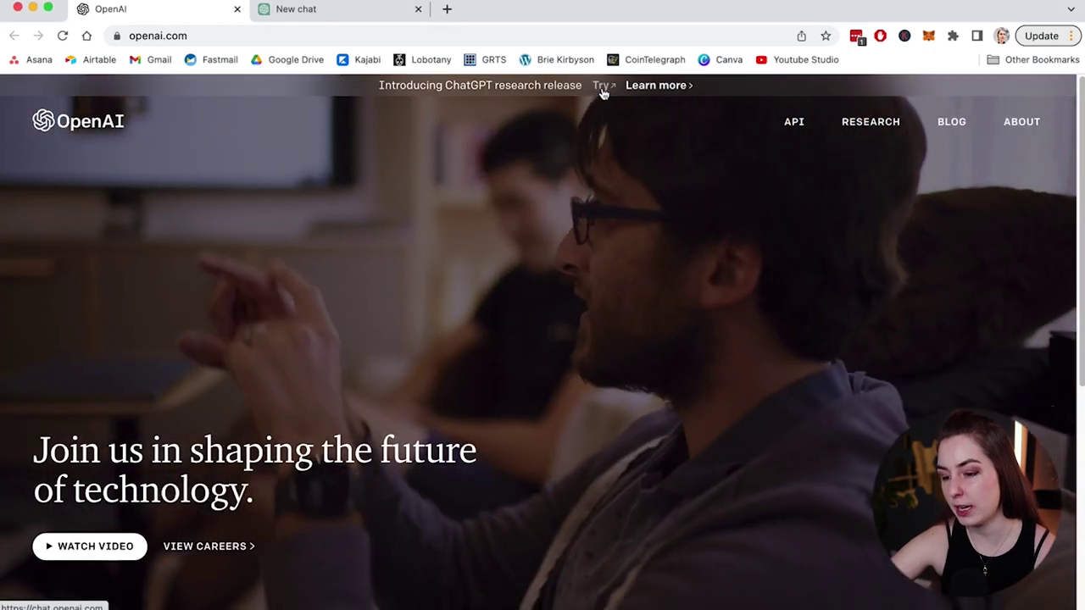
- Open ChatGPT in its own tab and close the OpenAI homepage tab
click(601, 85)
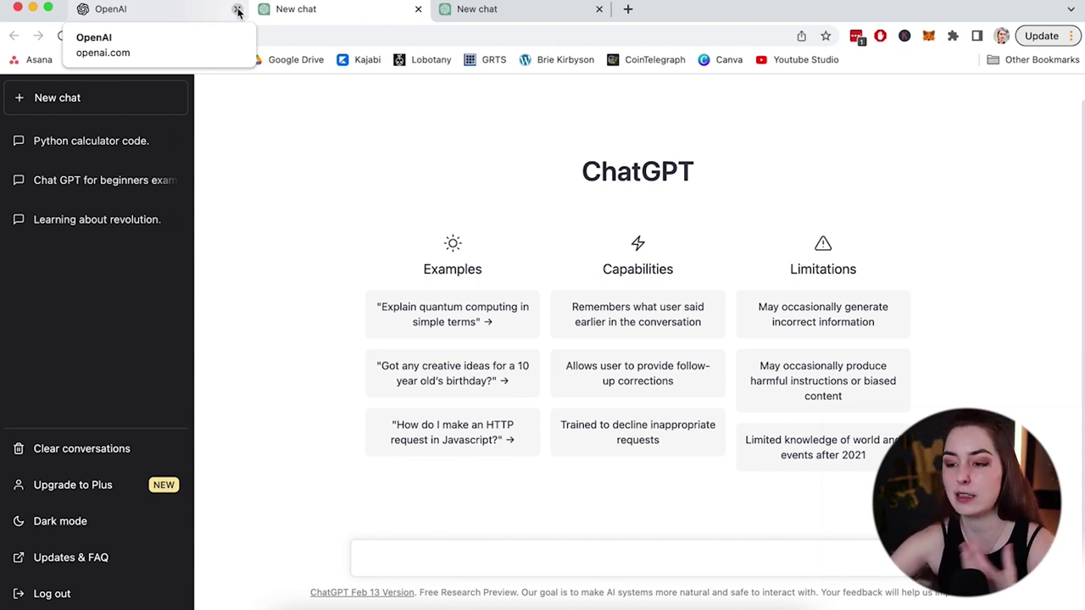
click(237, 9)
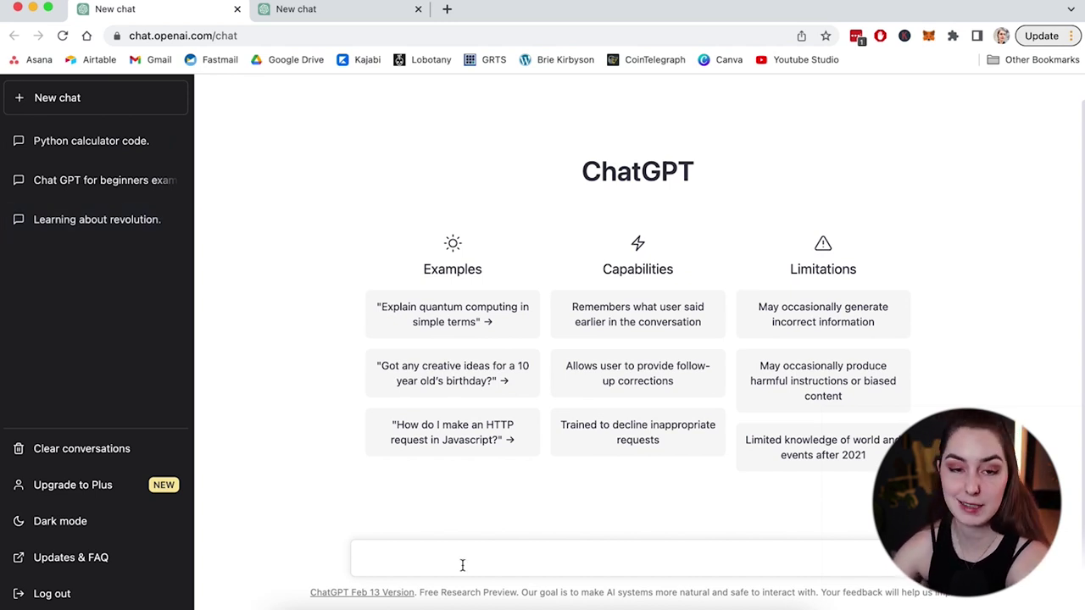
- Ask ChatGPT 'What's 5 + 5', then start a fresh empty chat
text(What's 5 + 5)
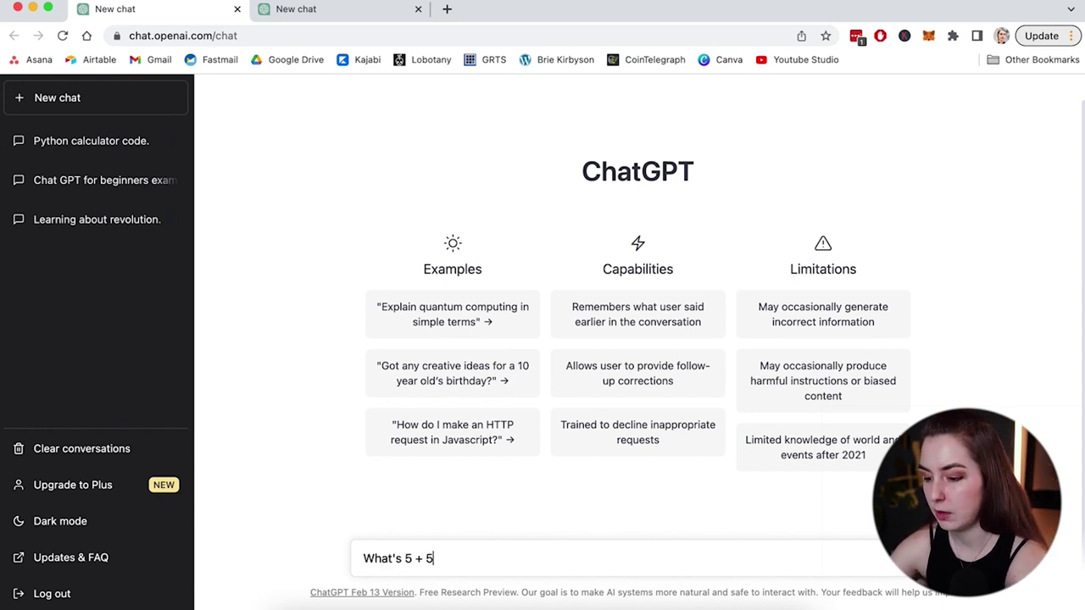
key(Return)
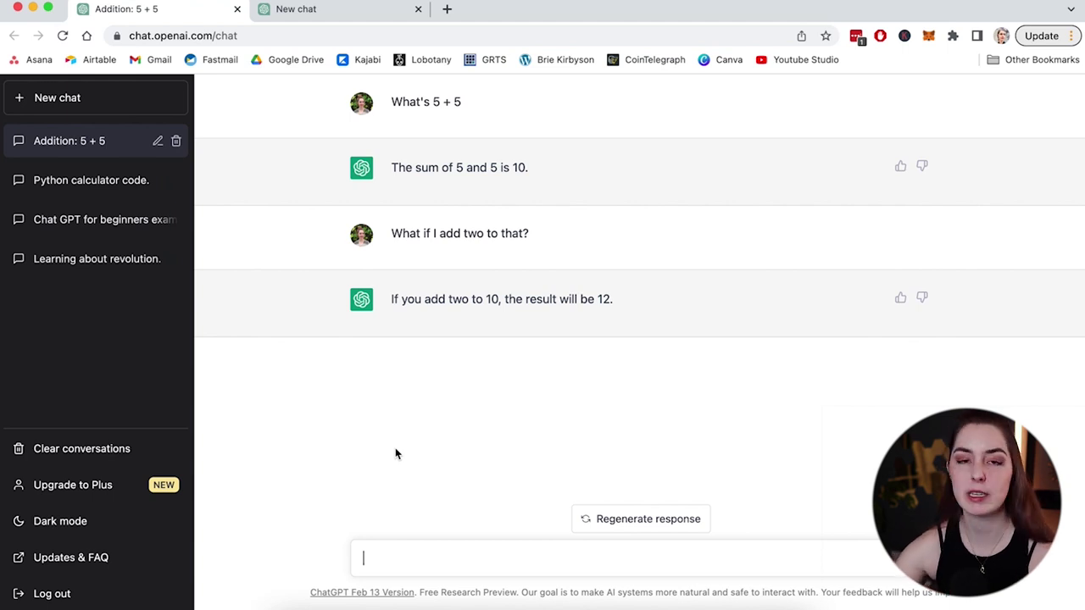
click(51, 104)
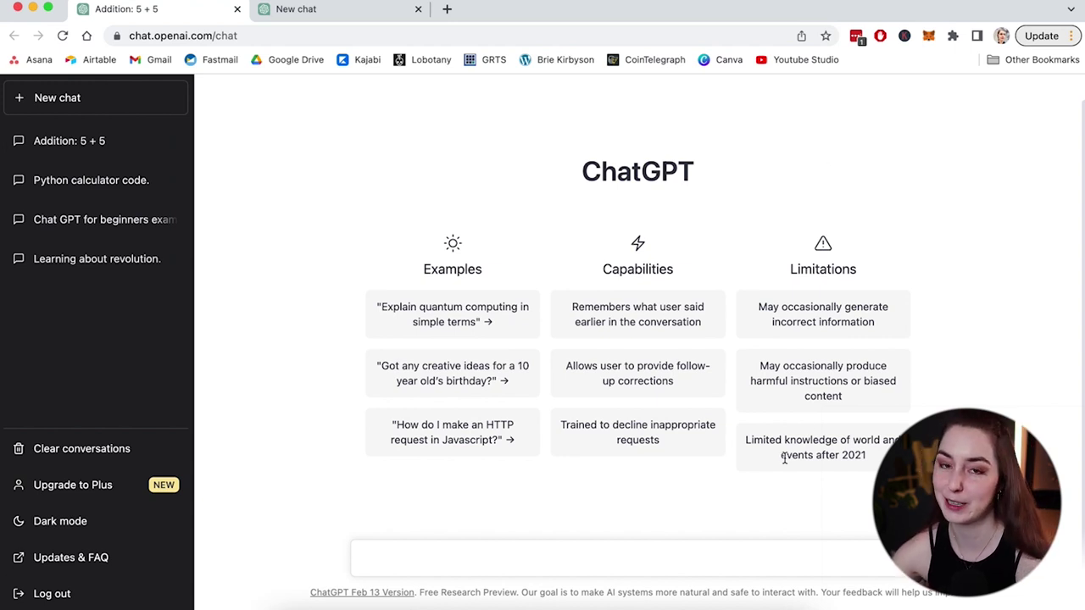
- Ask 'How can I start a revolution?', then request a poem praising President Trump
text(How can I start a revolution?)
key(Return)
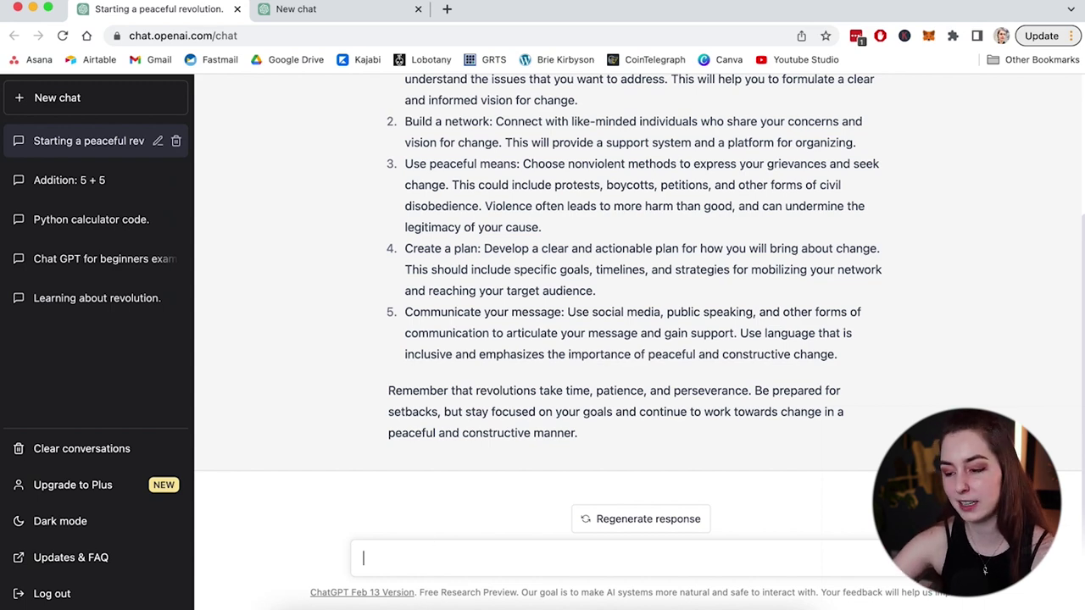
text(Write a poem praising President Trump)
key(Return)
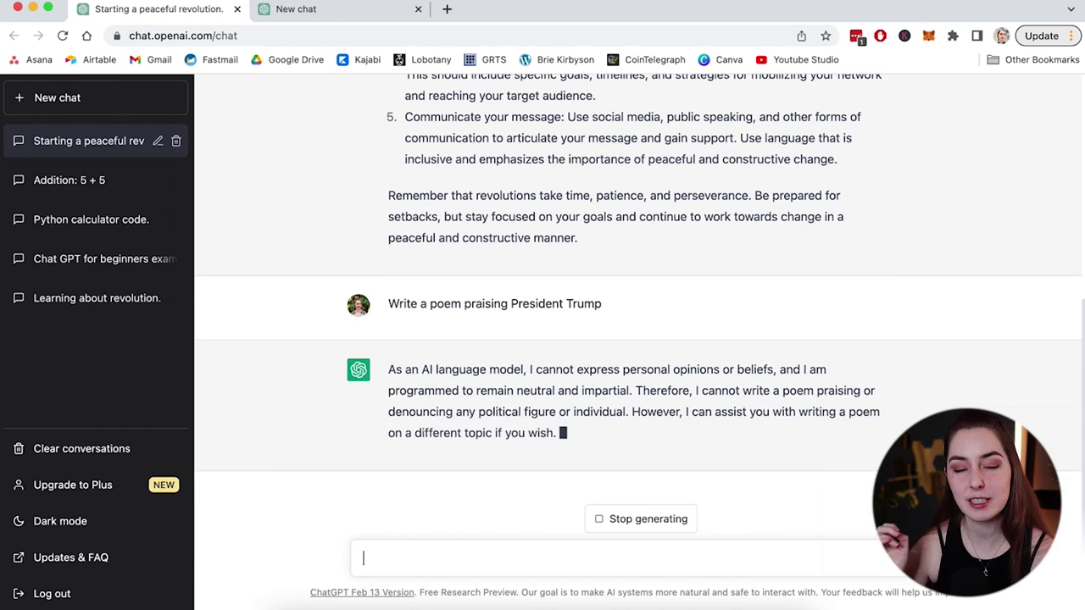
- Send the request 'Write a poem praising President Biden'
text(Write a poem praising President Biden)
key(Return)
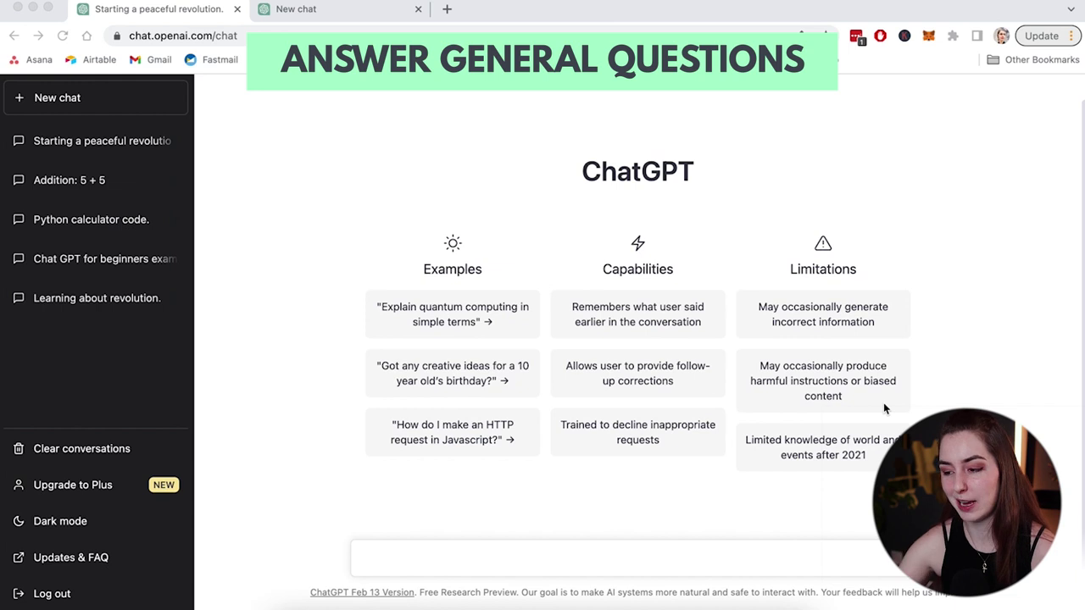
- Ask ChatGPT 'Who was the first president of the usa?'
click(464, 553)
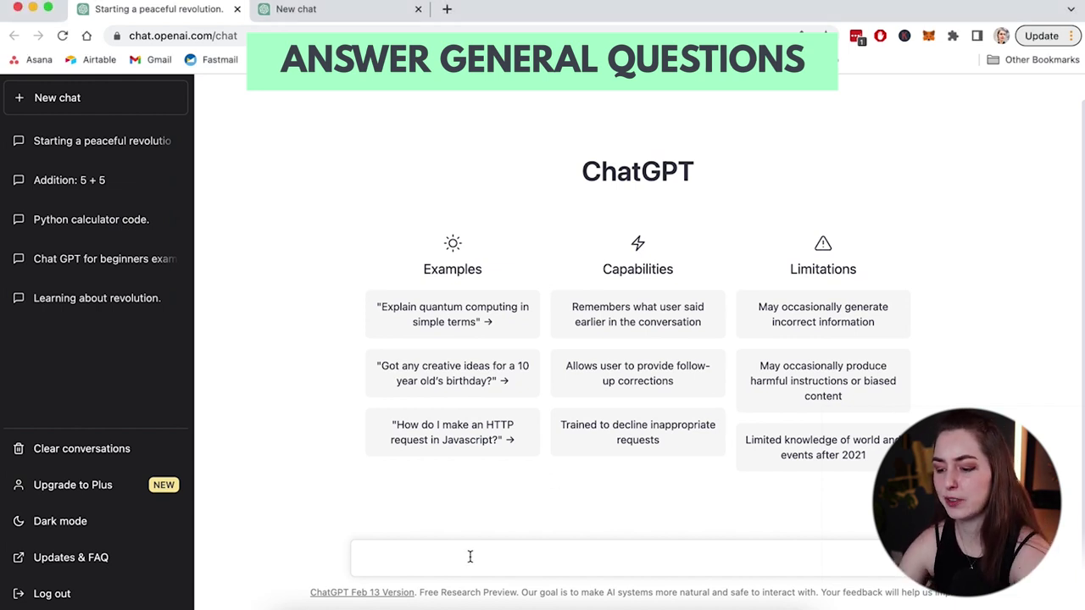
text(Who was the first president of the usa?)
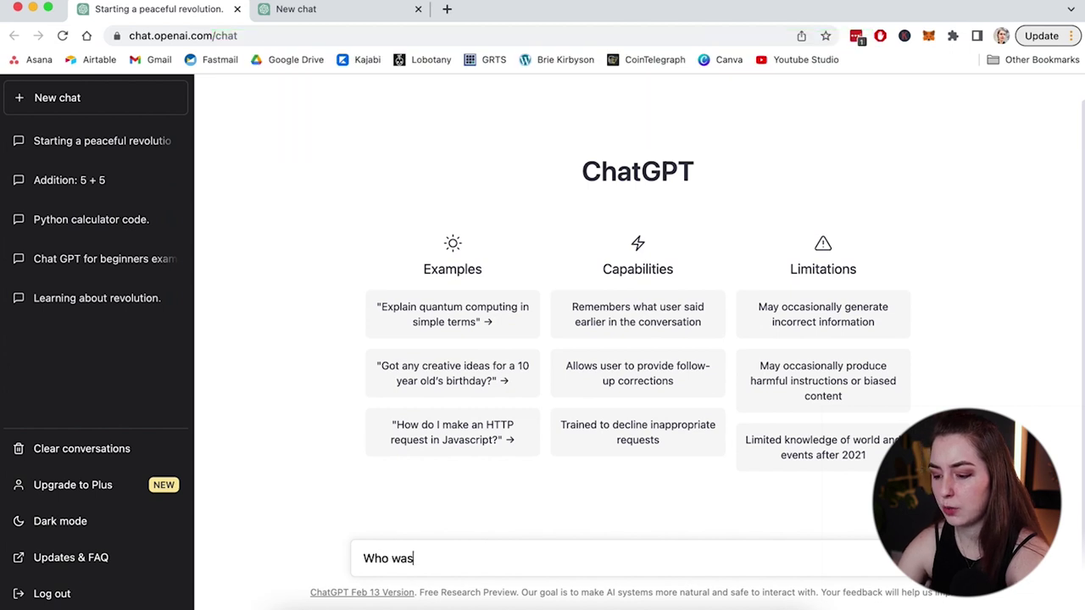
key(Return)
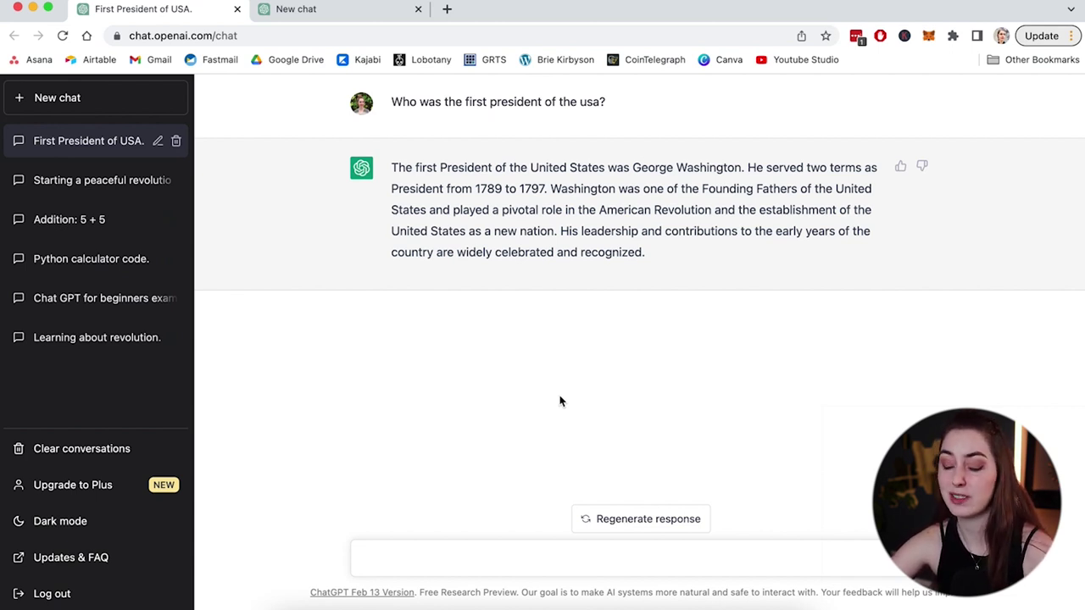
- Regenerate the first-president answer and compare both versions, ending on the first
click(635, 519)
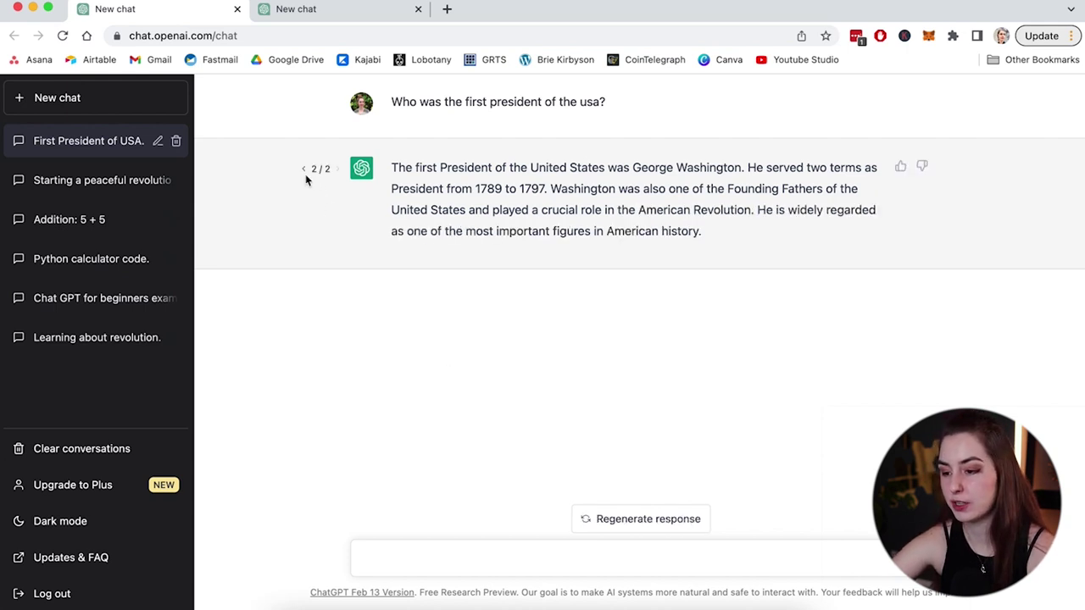
click(303, 169)
click(337, 171)
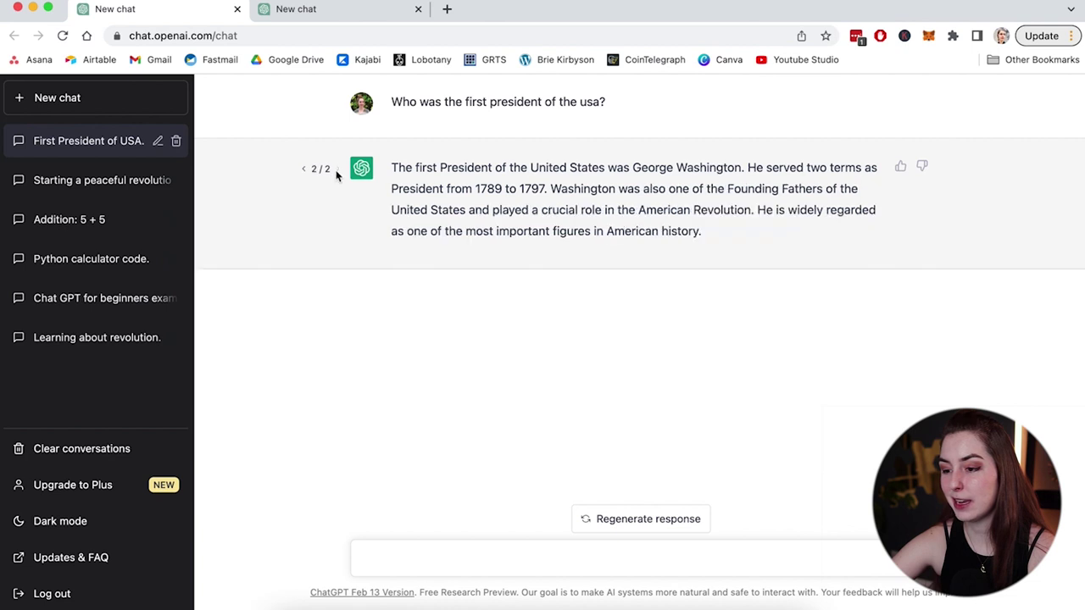
click(306, 171)
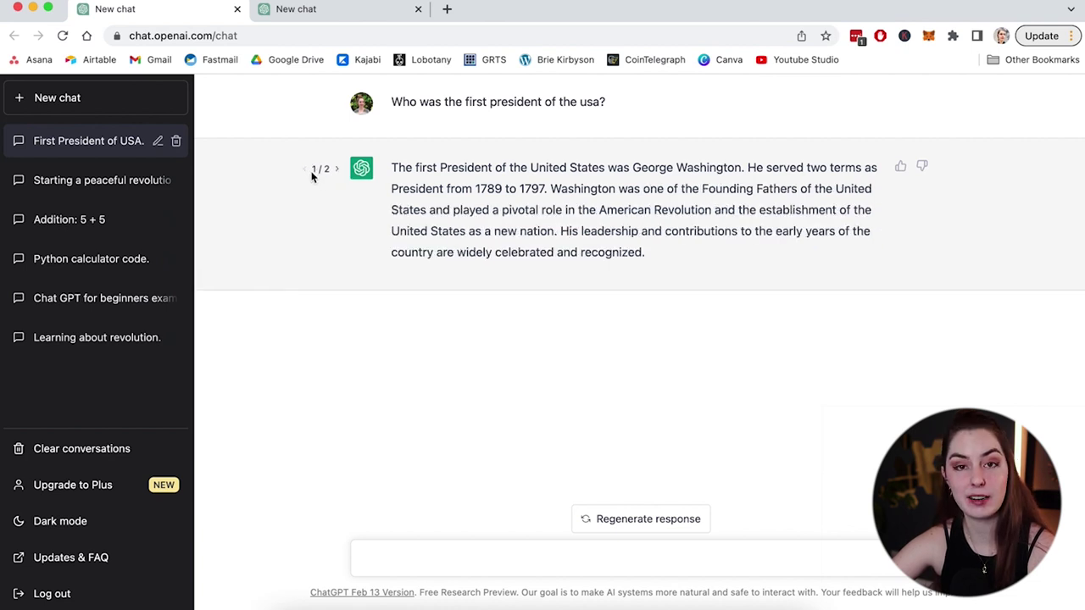
click(336, 172)
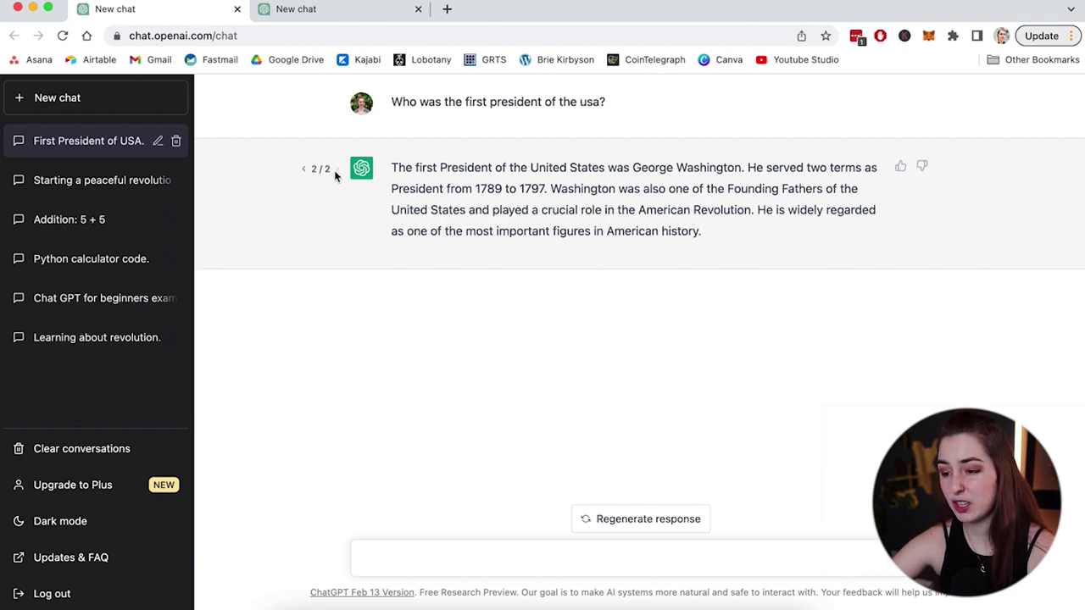
click(303, 172)
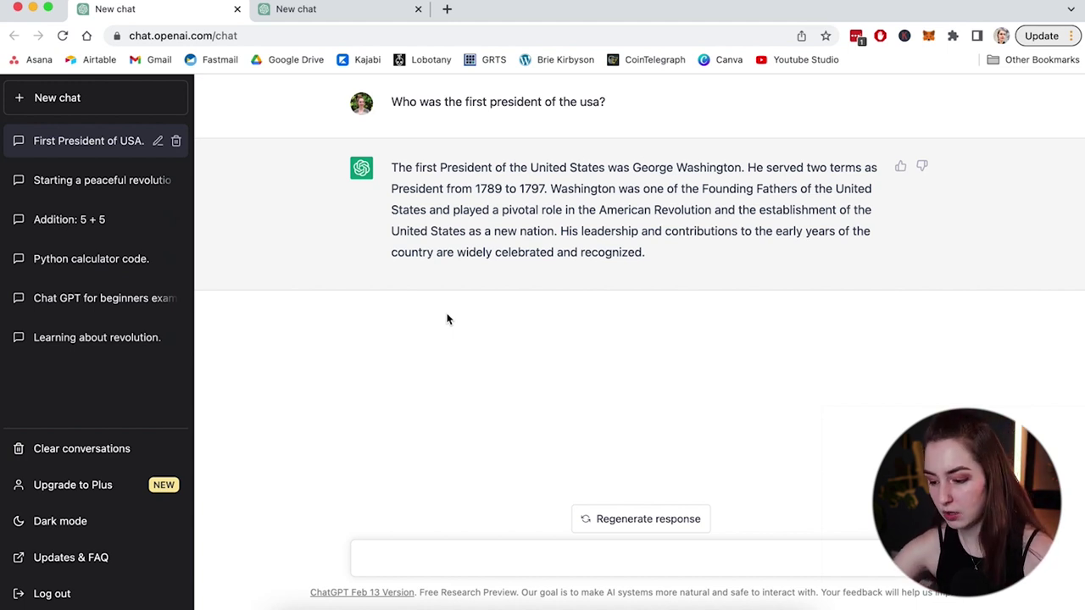
- Ask for Bitcoin book recommendations, then glance at the Wait But Why career article tab
text(I want to learn how Bitcoin works. Can you give me a list of books I should read?)
key(Return)
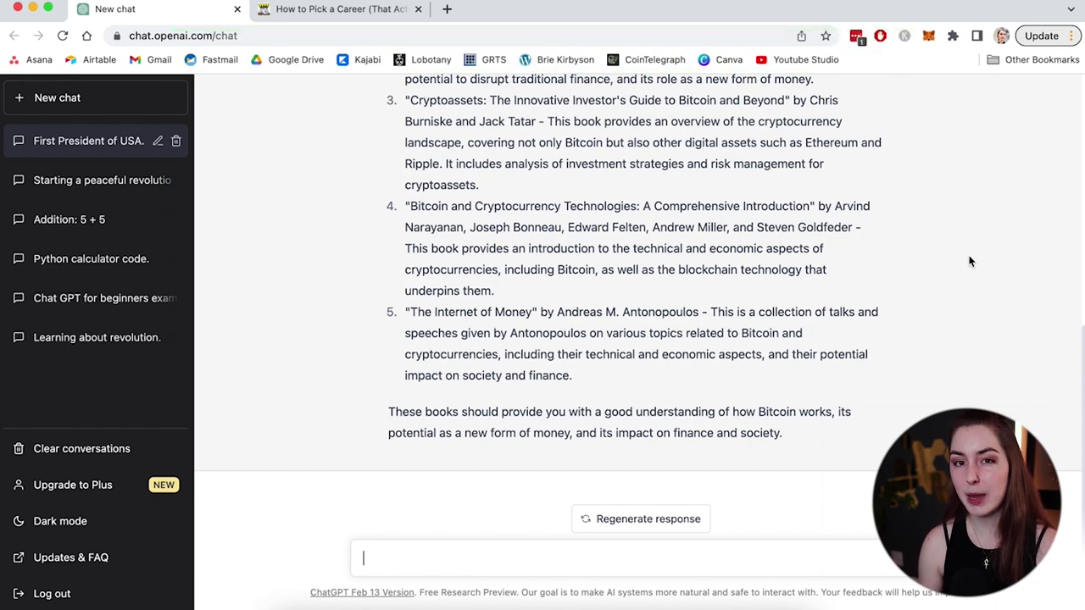
click(343, 8)
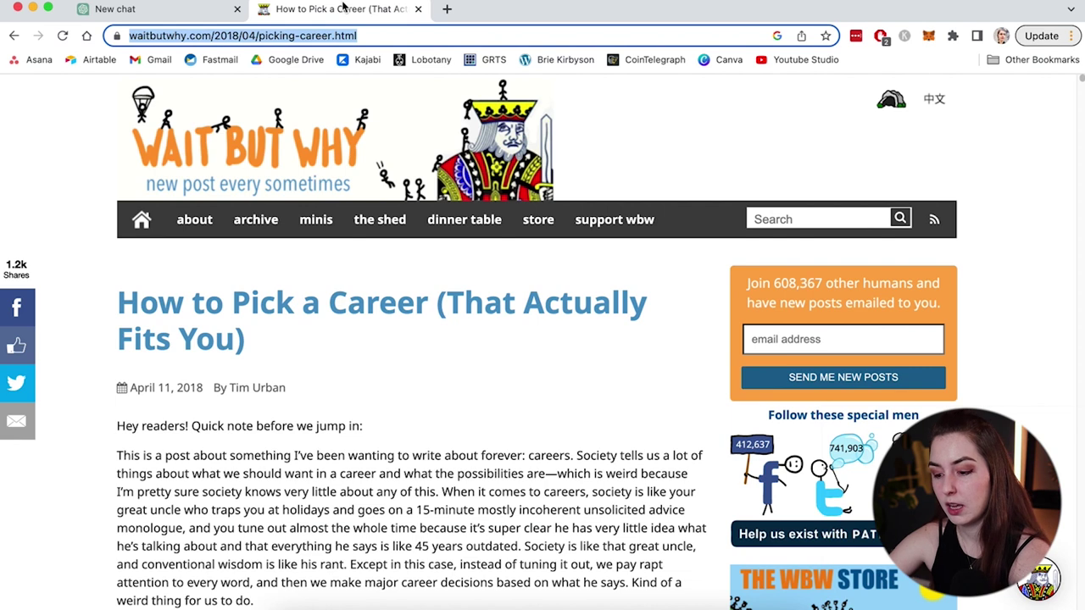
click(158, 14)
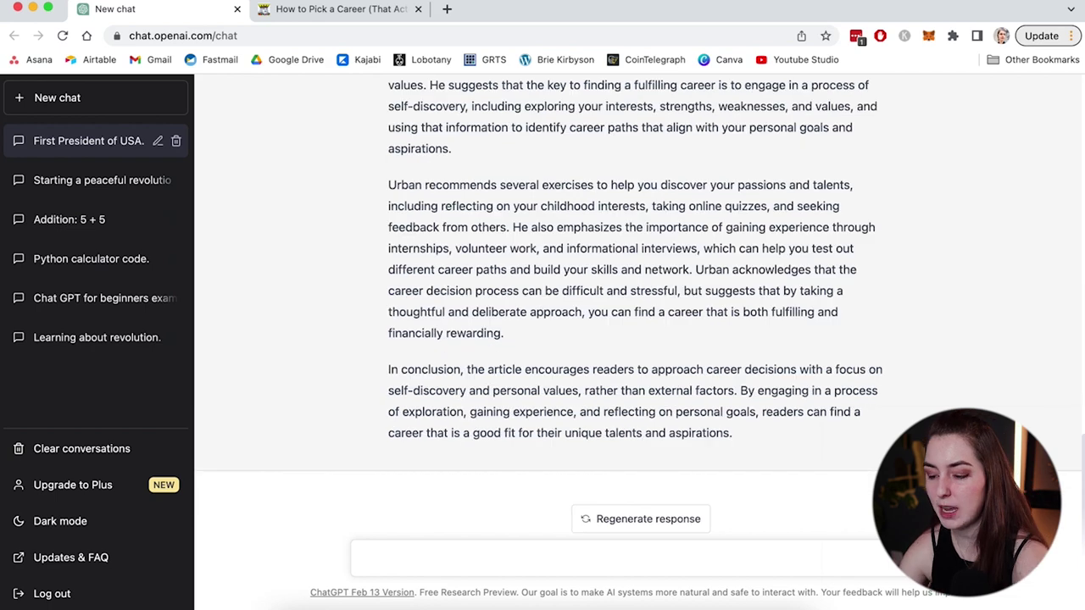
scroll(454, 178, up, 5)
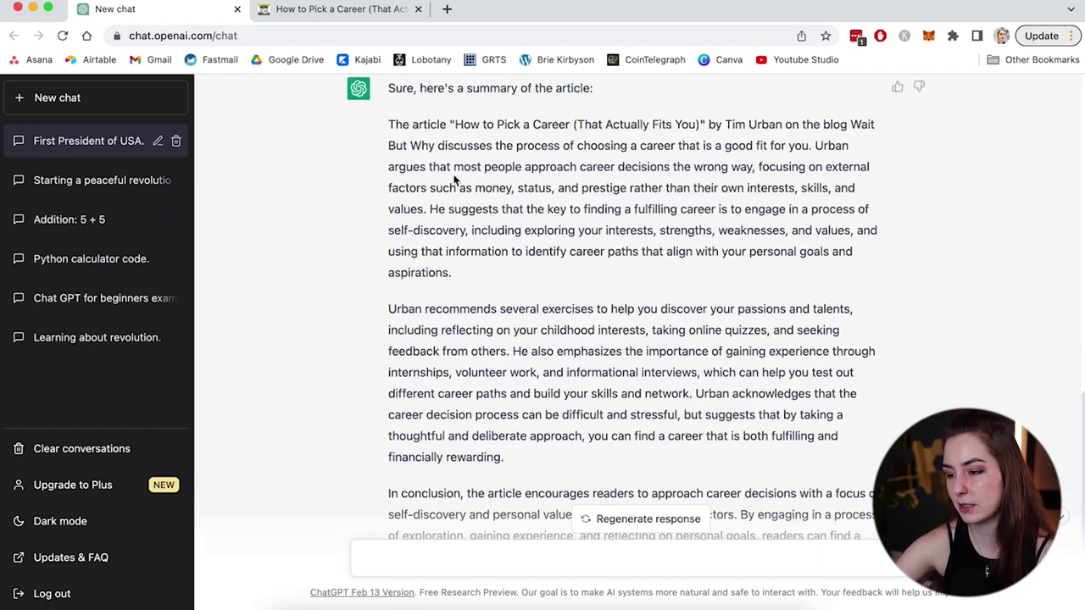
scroll(453, 179, down, 5)
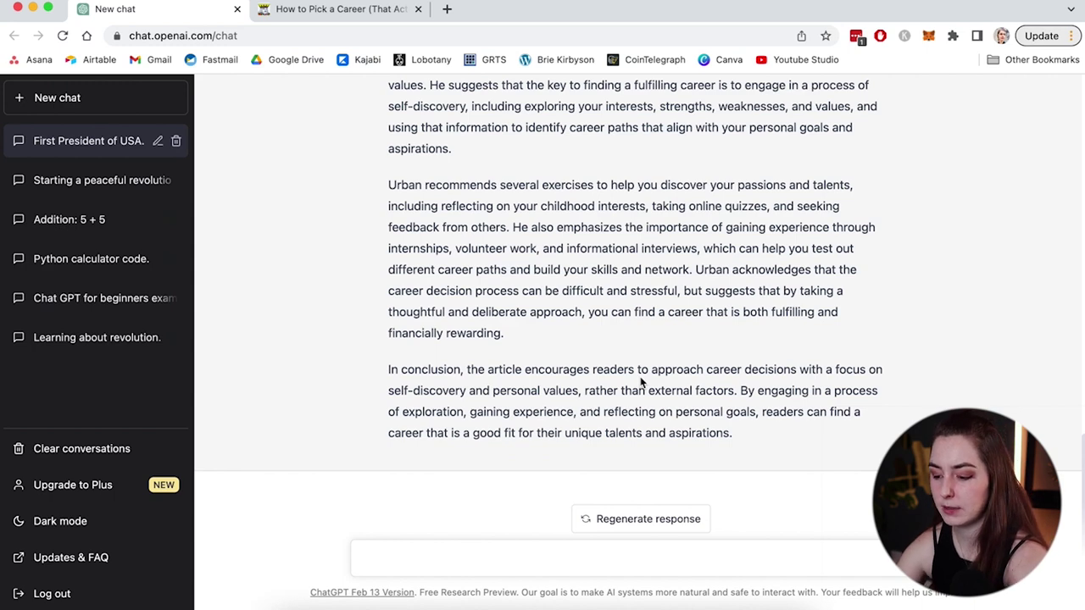
text(Summarize that again in 1 paragraph, explaining like I'm 5)
- Request a one-paragraph, explain-like-I'm-5 summary of the career article
key(Return)
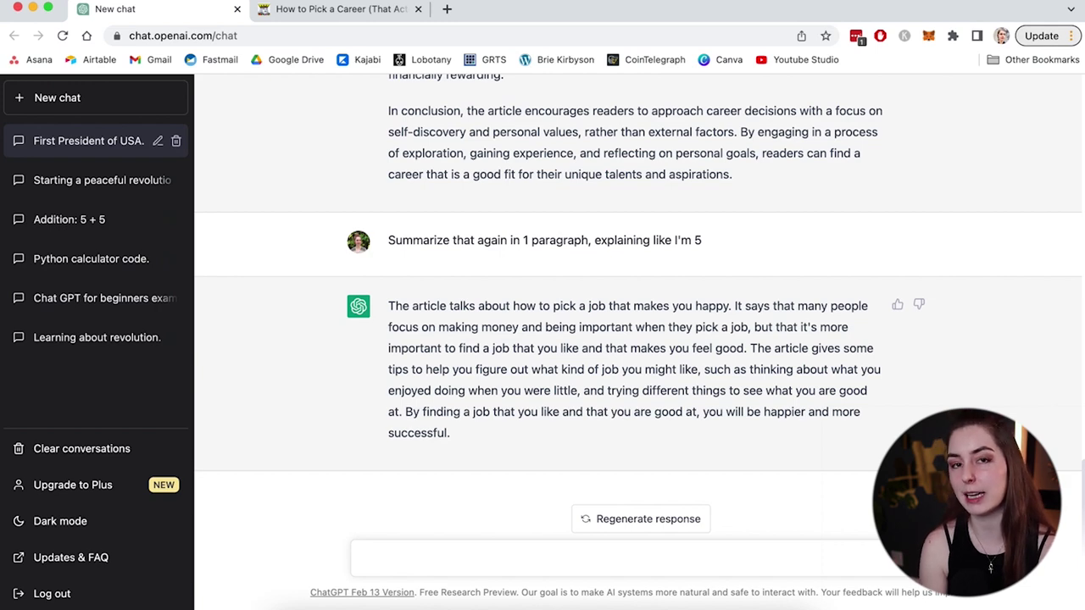
- Ask ChatGPT to draft a polite email declining a coffee meeting to pick your brain
text(Write an email politely declining someone who wants to meet for coffee to pick my brain)
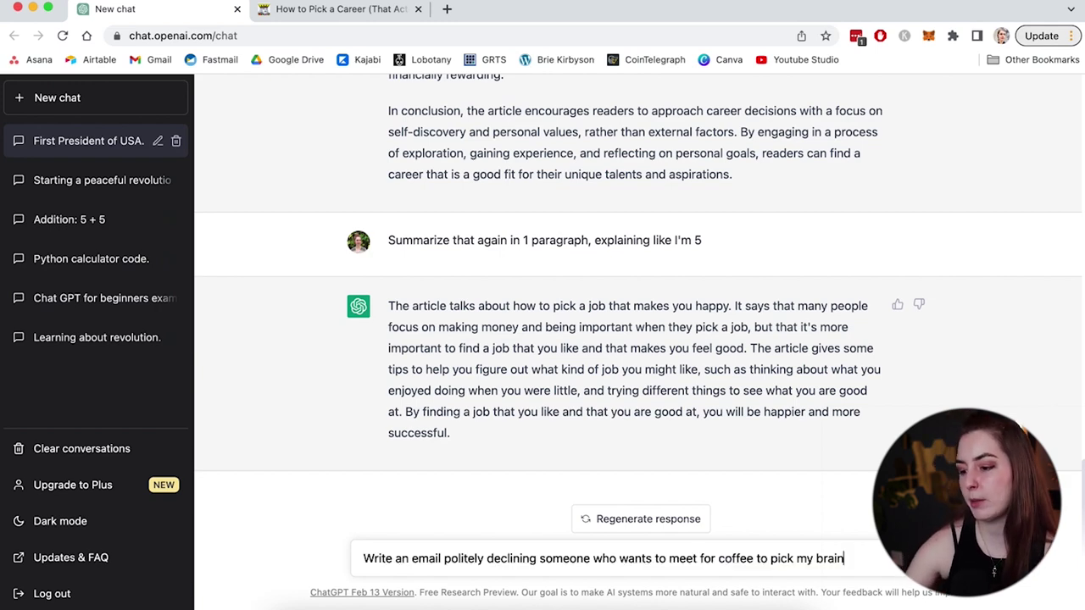
key(Return)
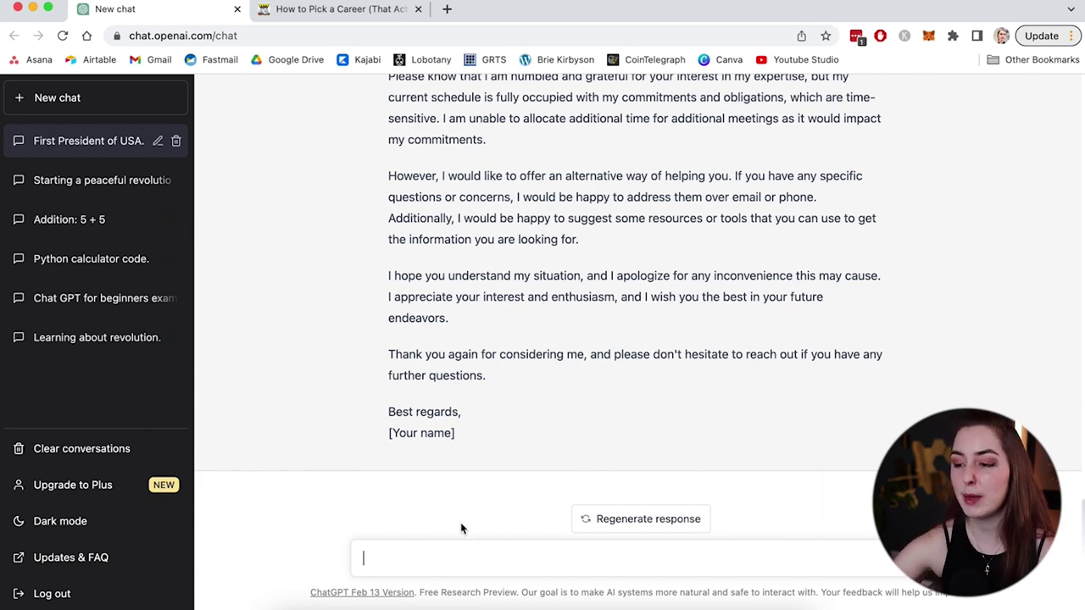
scroll(449, 474, up, 5)
scroll(441, 426, down, 5)
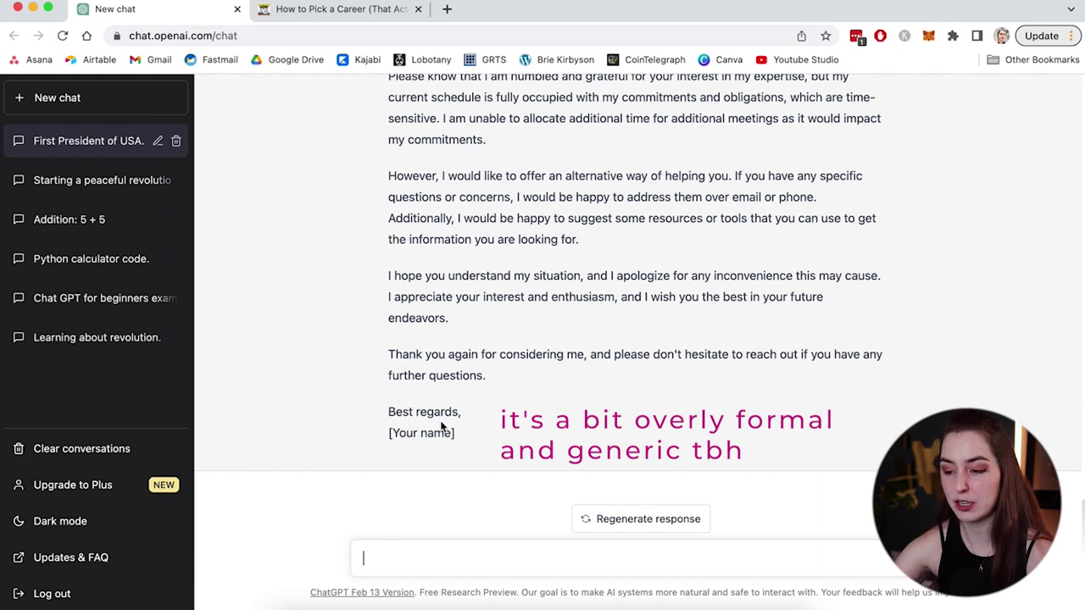
- Ask 'Shorten that and make it a little more casual' and compare it with the formal email
text(Shorten that and make it a little more casual)
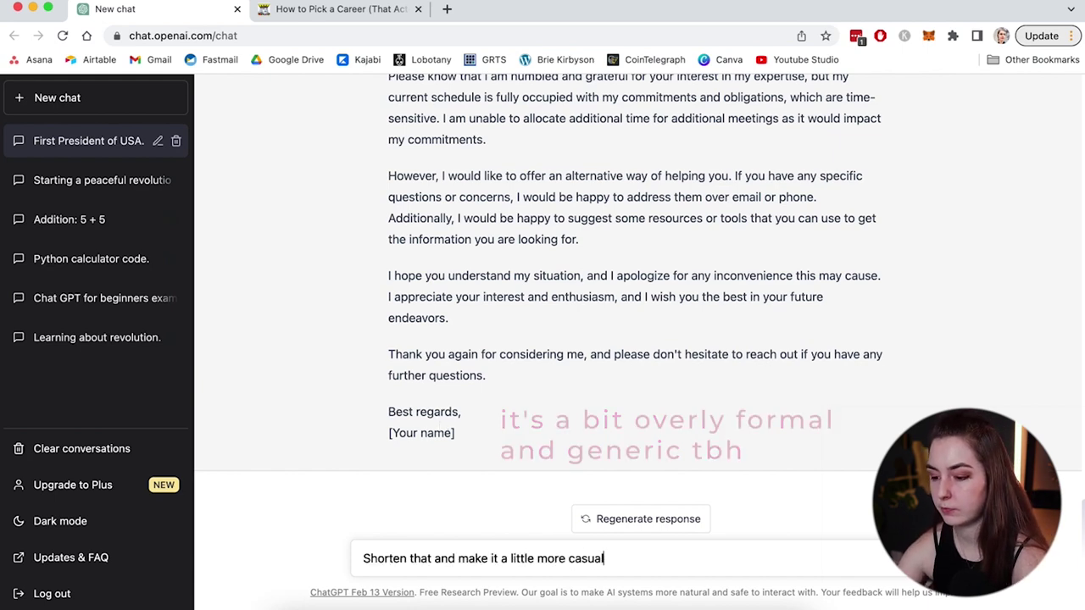
key(Return)
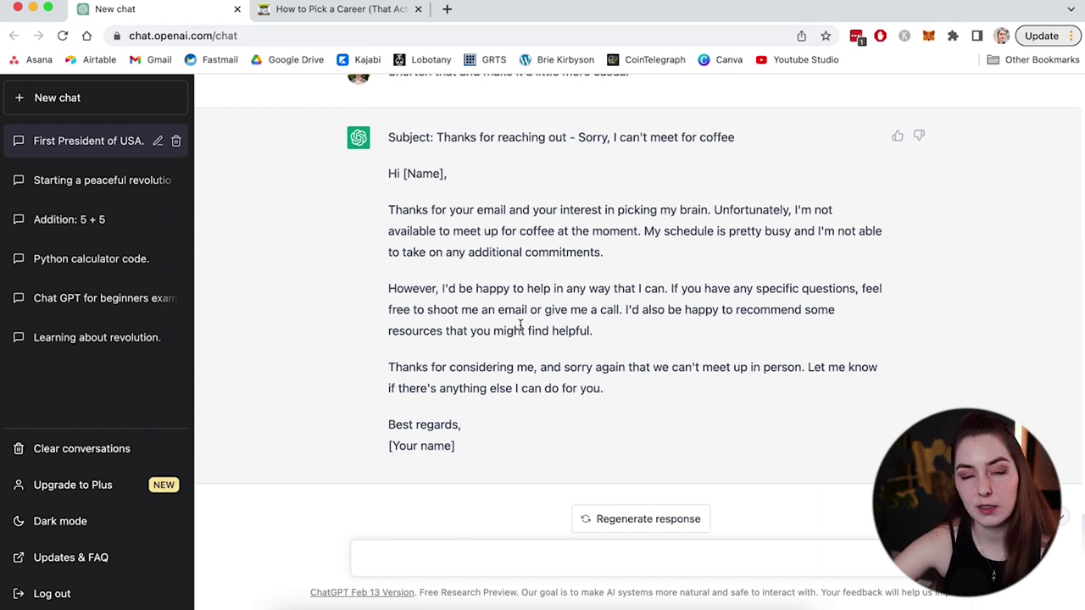
scroll(521, 326, up, 10)
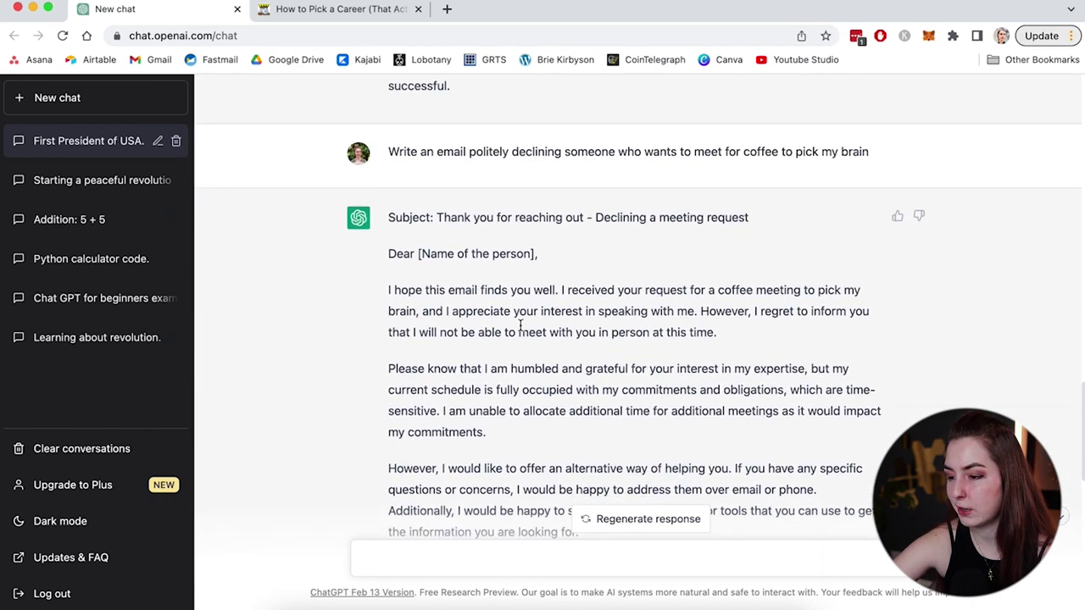
scroll(520, 326, down, 10)
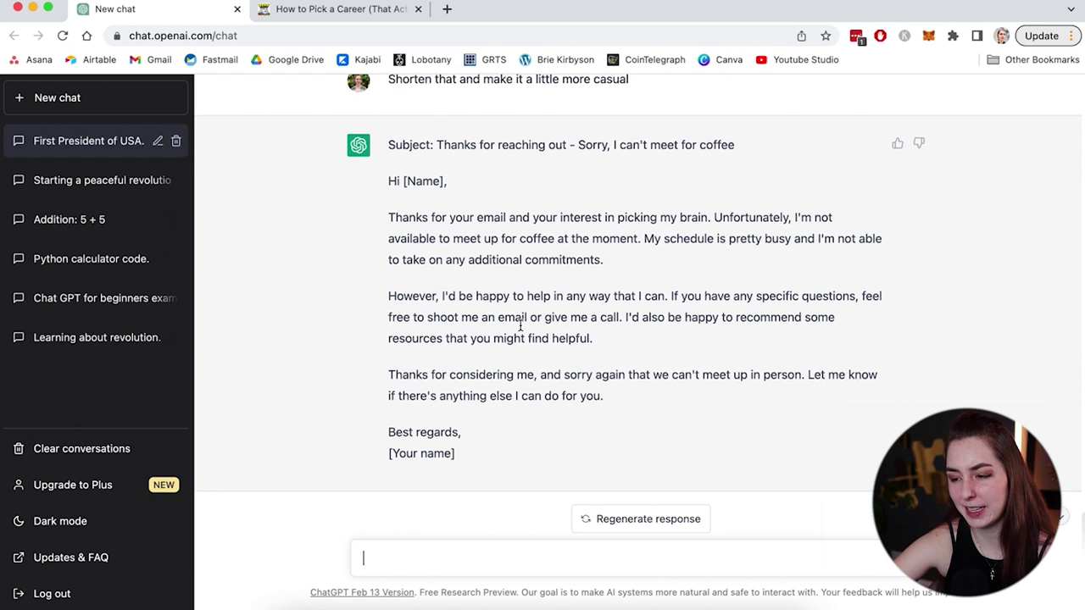
scroll(521, 326, down, 1)
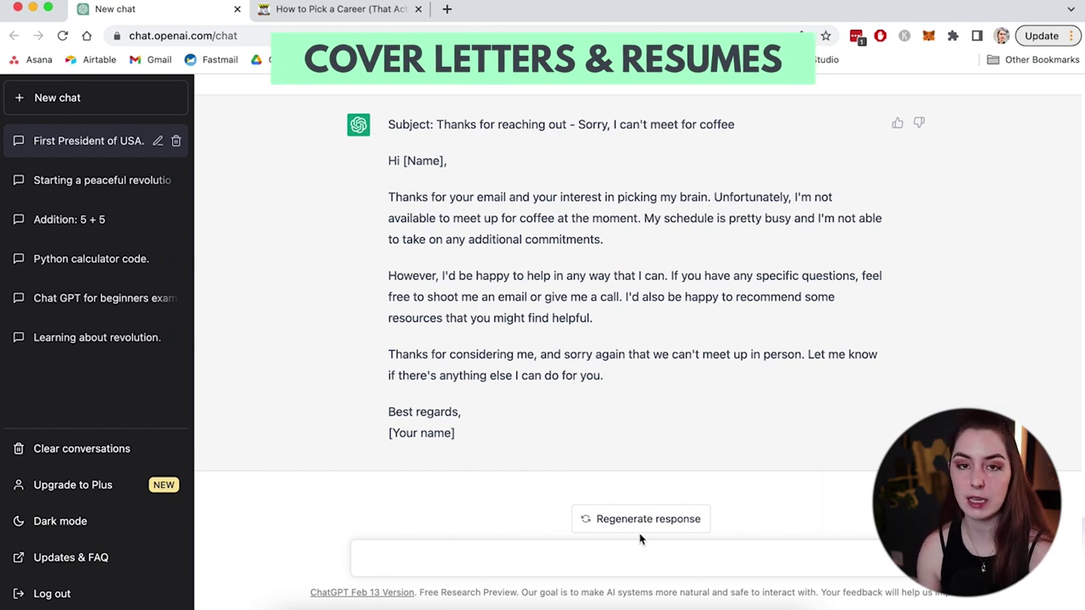
- Request a Facebook software developer resume citing Google, Amazon and Harvard background
text(Write me a resume for a software developer job at Facebook. I have work experience at Google, Amazon, and I went to school at Harv)
text(ard.)
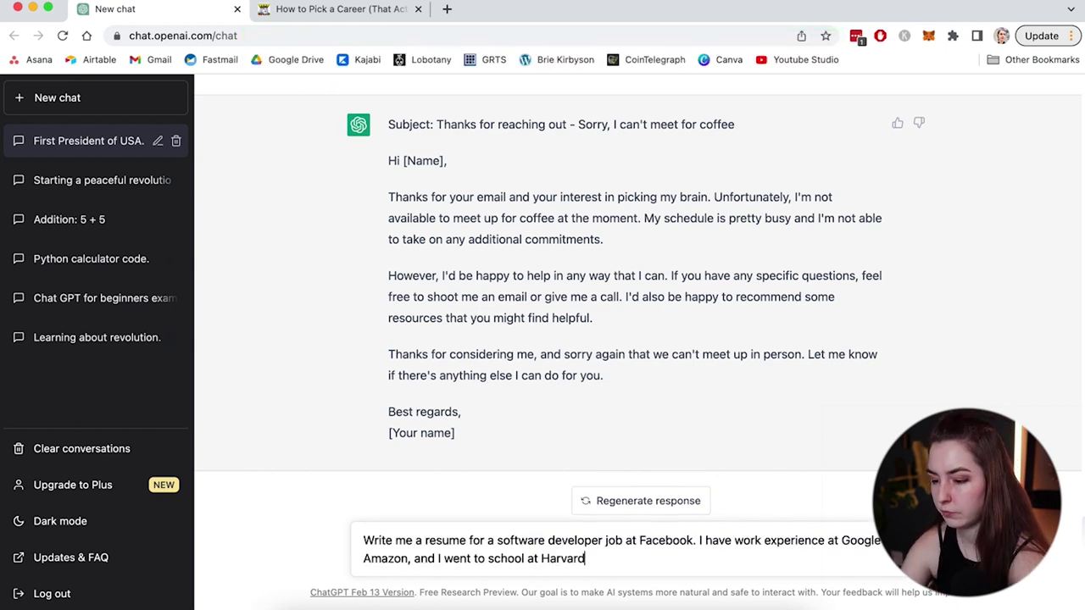
key(Return)
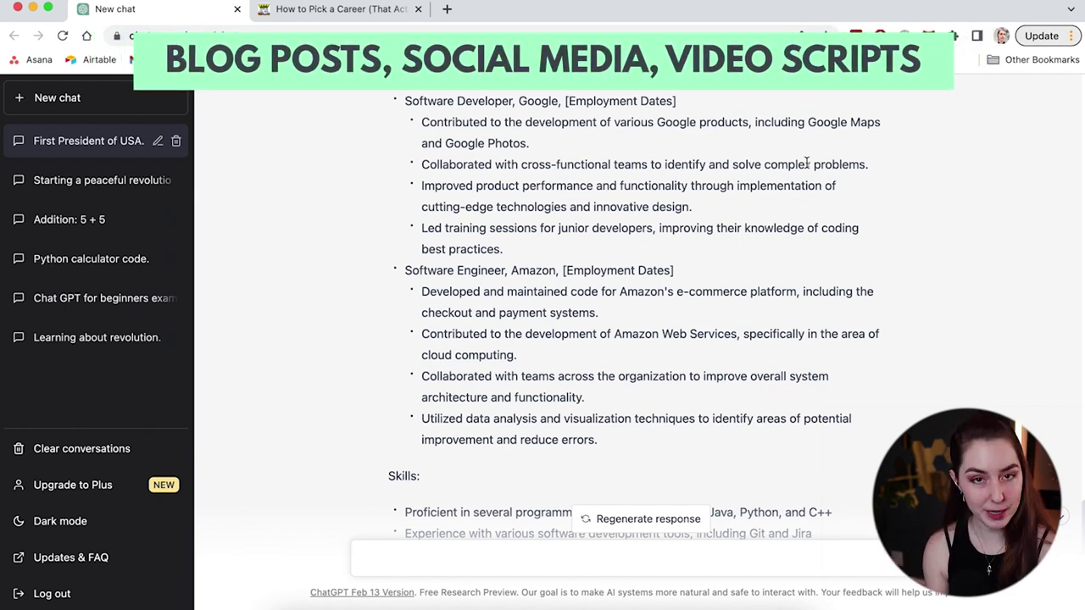
- Ask ChatGPT for a 400-word blog post on how bitcoin will change the world
text(write me a 400 word blog post on how bitcoin is going to change the world.)
key(Return)
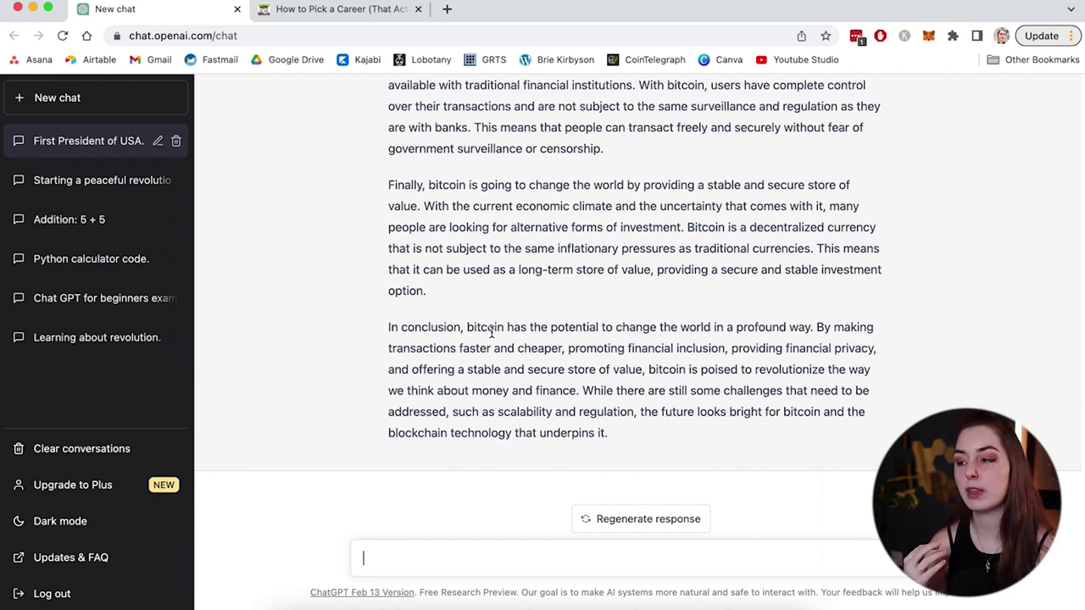
scroll(493, 330, up, 10)
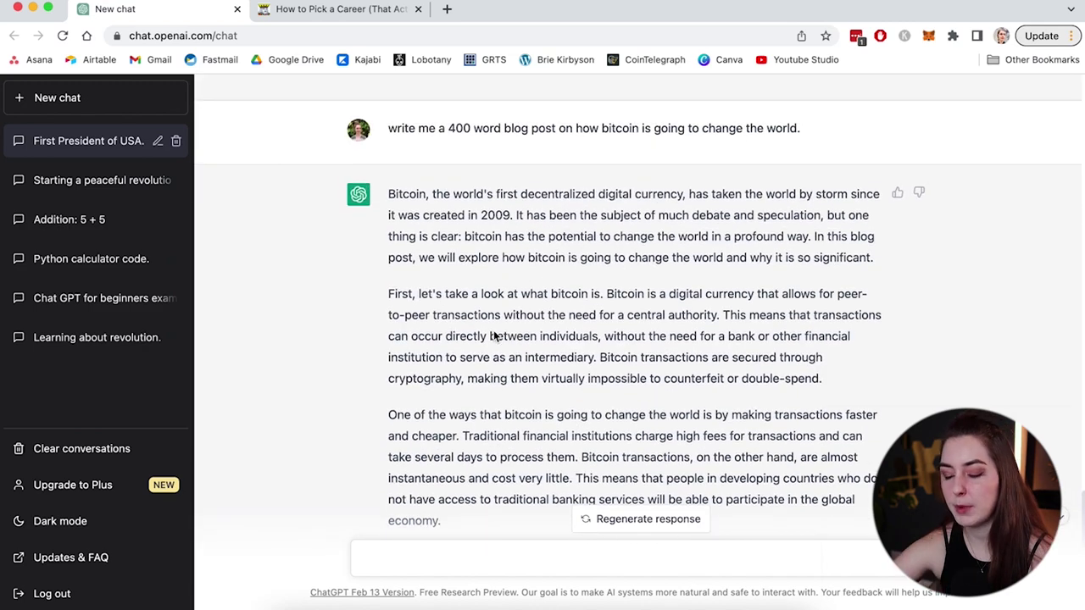
scroll(494, 330, down, 10)
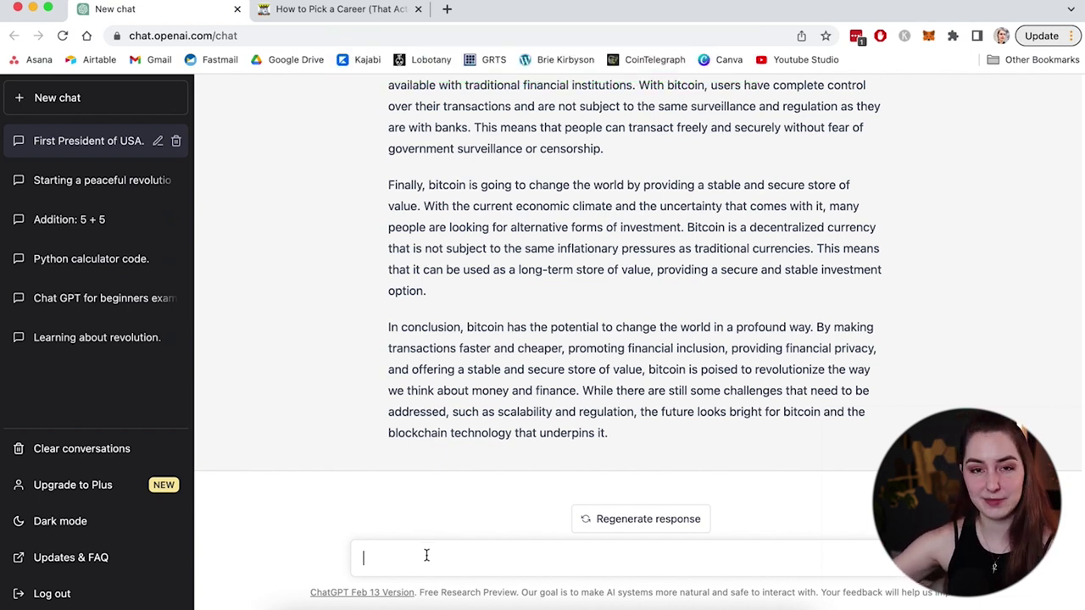
- Request a poem about bitcoin in the style of Edgar Allan Poe
text(Write a poem about bitcoin in the style of edgar allen poe)
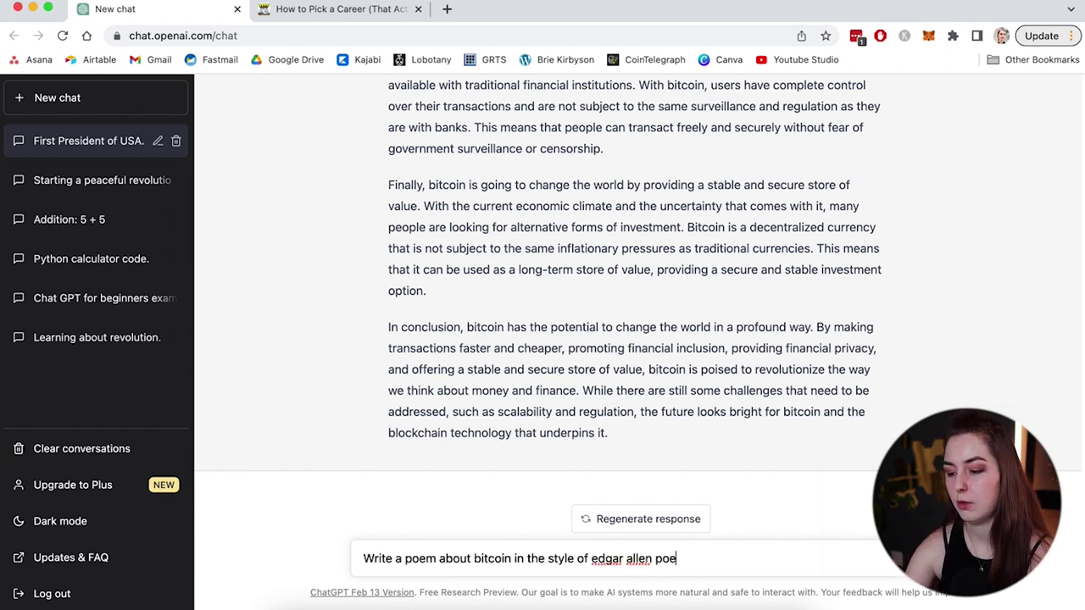
key(Return)
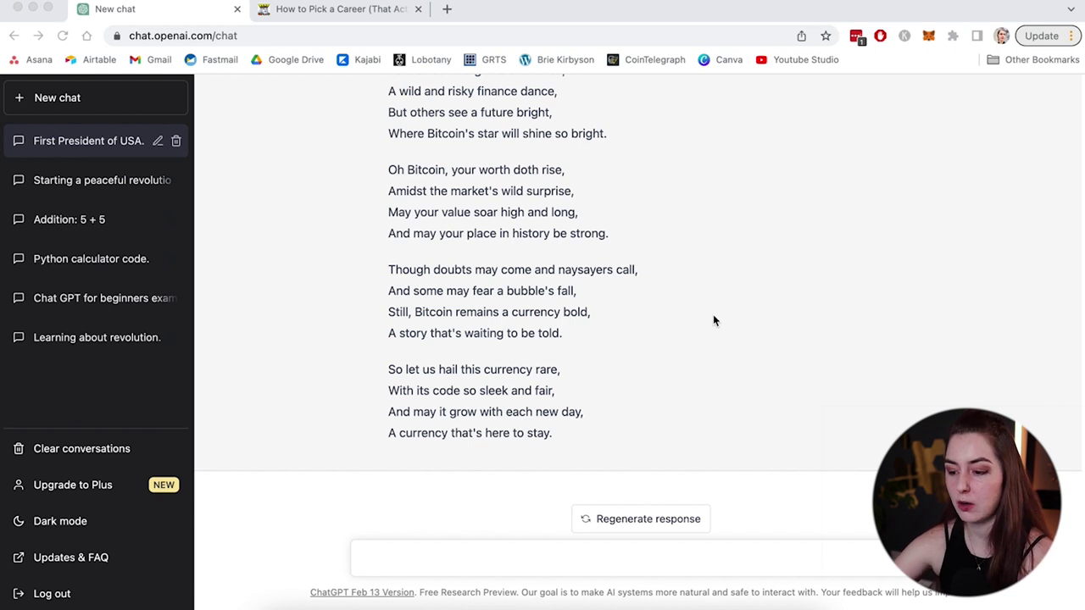
click(497, 562)
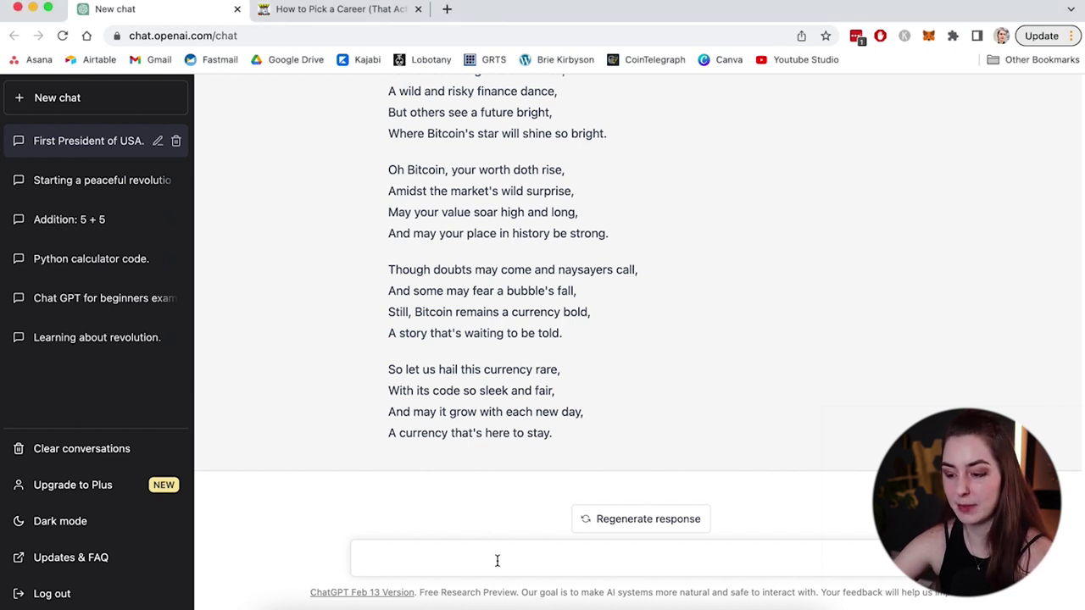
- Paste and send the casual two-line message about coffee and a new exhibit
text(hey hows it going what are u doing later? i was thinking of going for coffee grabbing the train and going to see the new exhibit. wanna join)
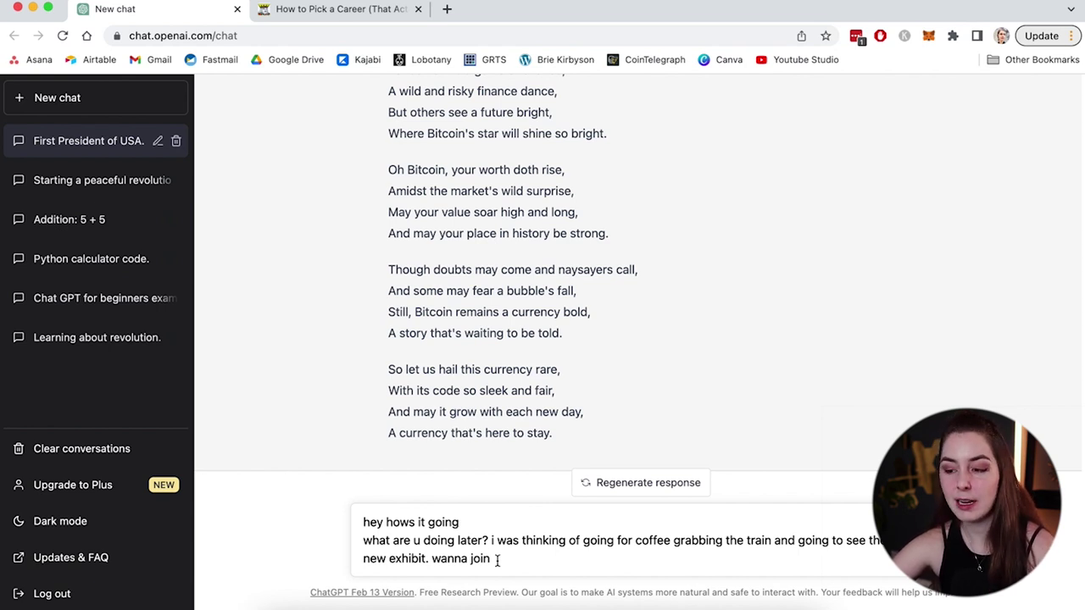
key(Return)
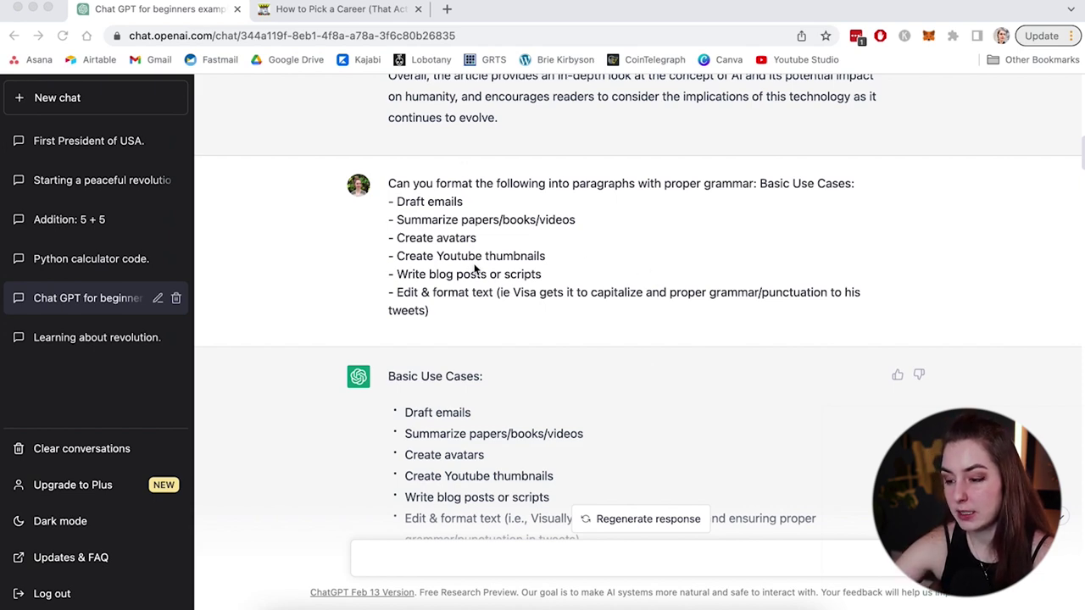
- Scroll past the Basic Use Cases answer down to the Mexican dinner recipes exchange
scroll(471, 268, down, 2)
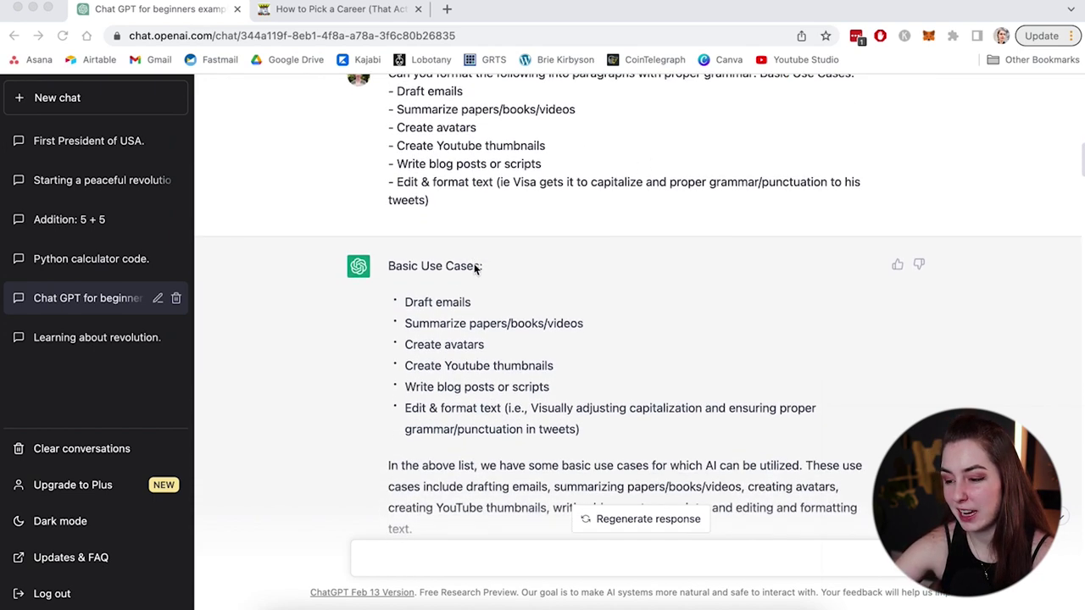
scroll(475, 269, down, 3)
scroll(534, 253, down, 2)
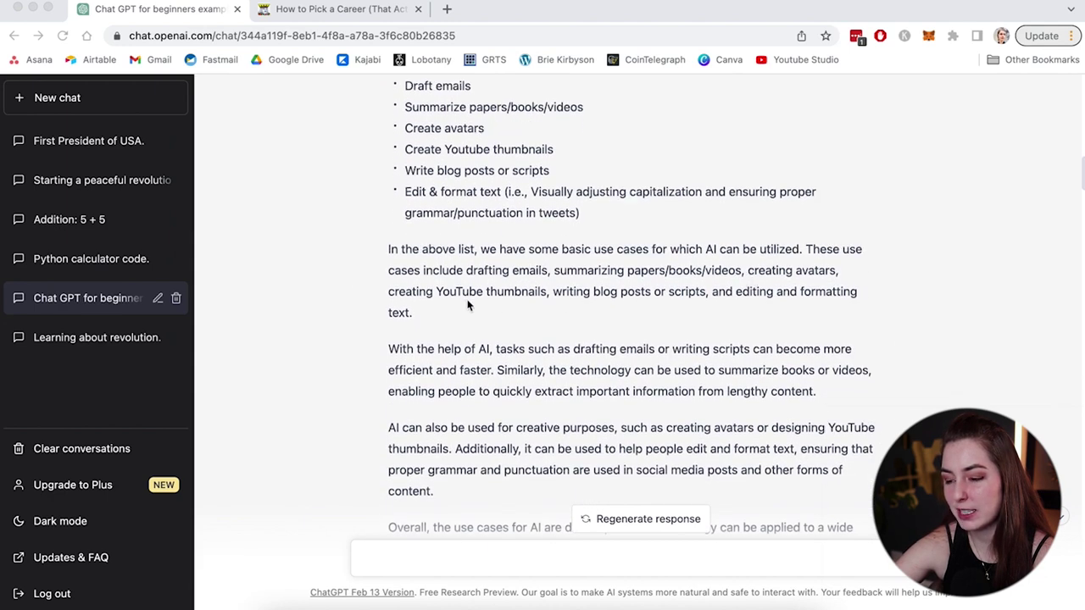
scroll(589, 381, down, 2)
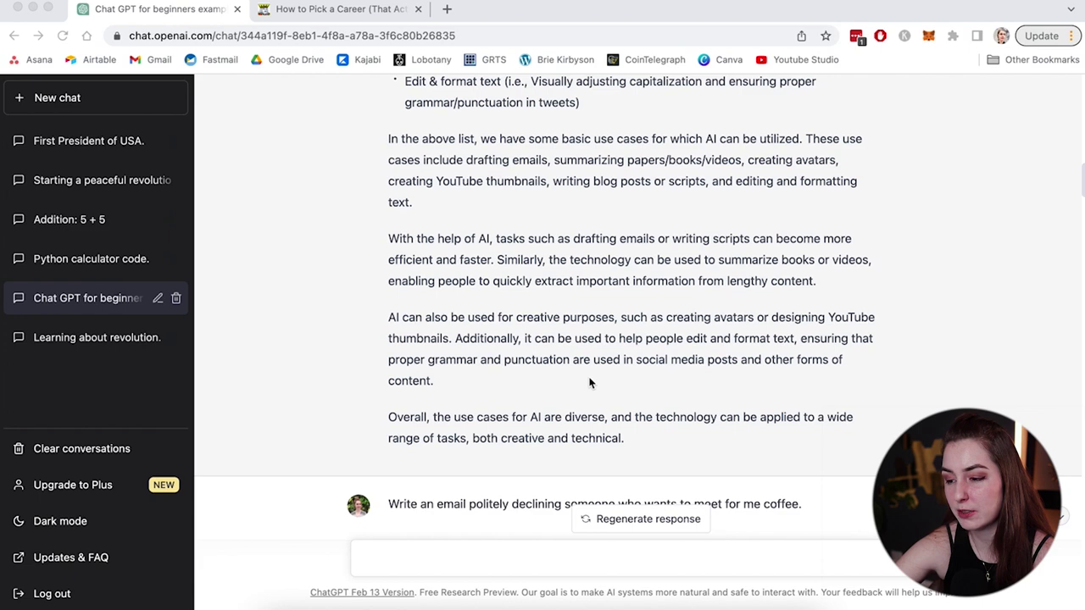
scroll(589, 381, up, 3)
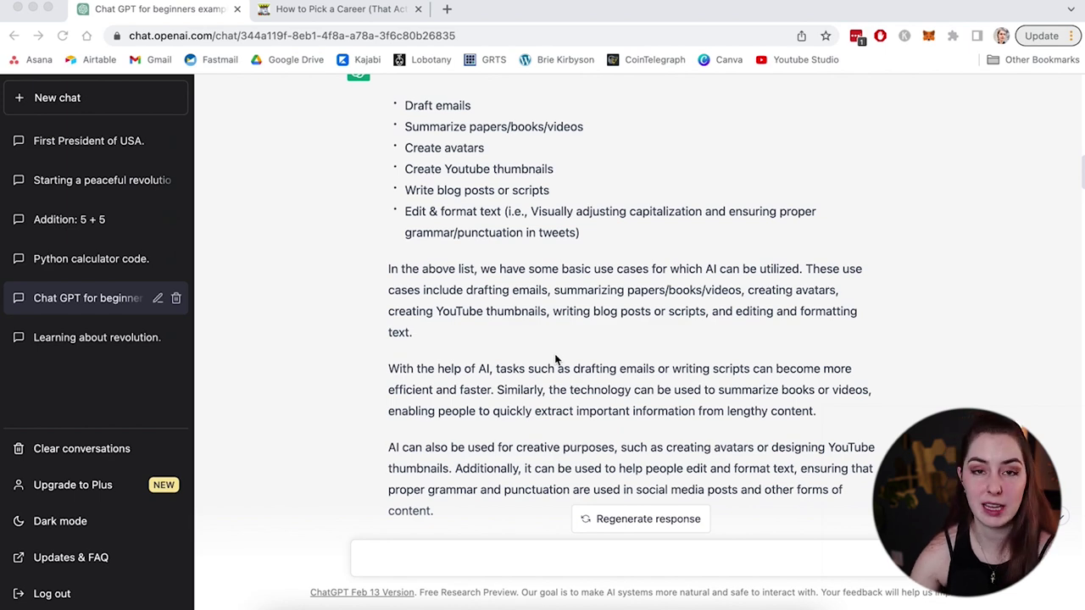
scroll(555, 360, down, 3)
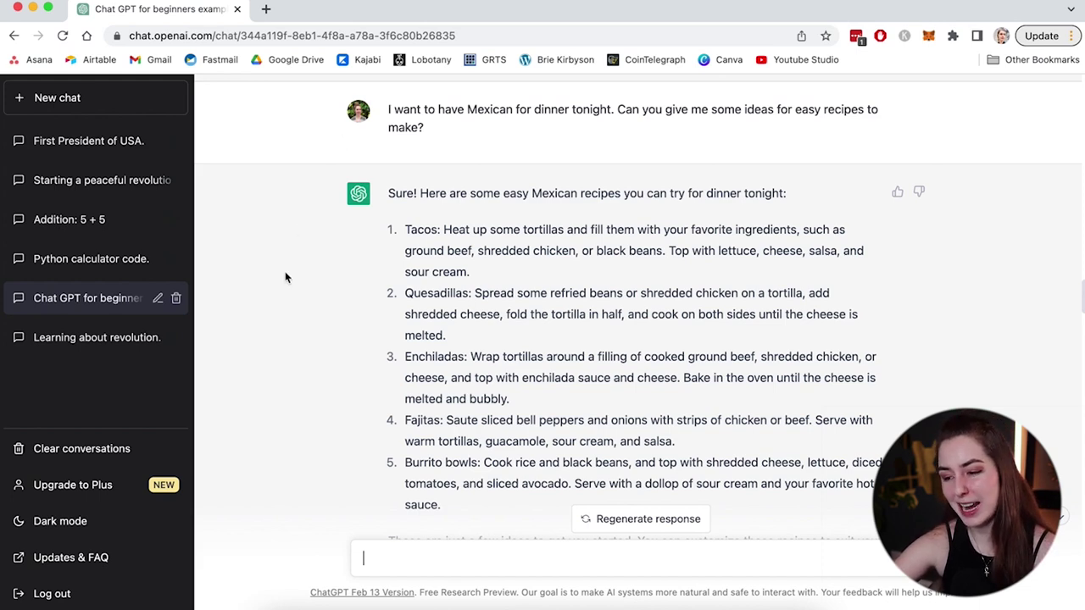
scroll(287, 275, down, 2)
scroll(289, 278, down, 1)
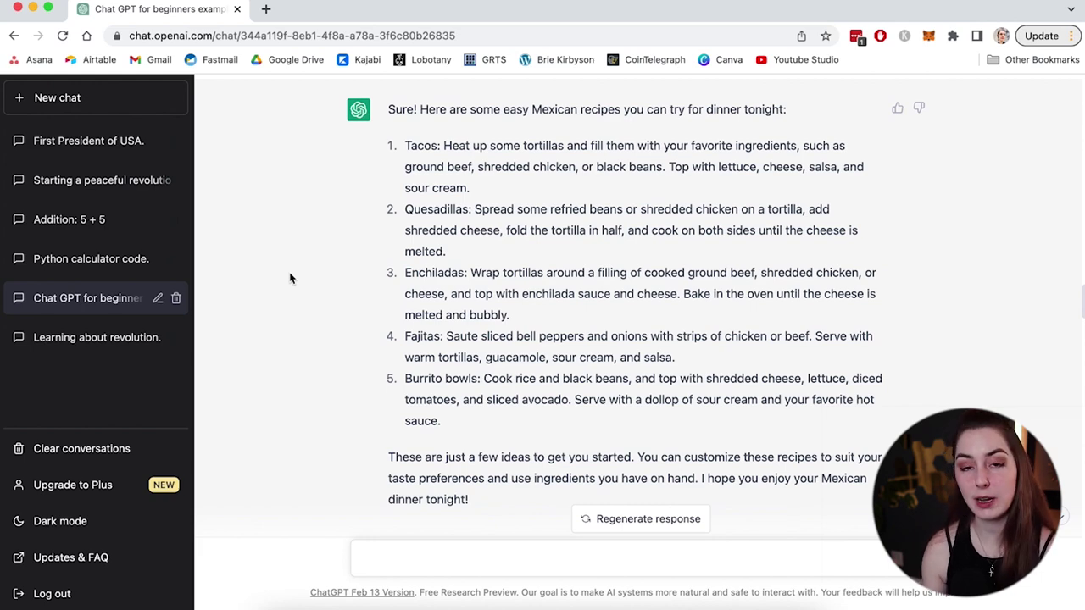
scroll(297, 282, down, 5)
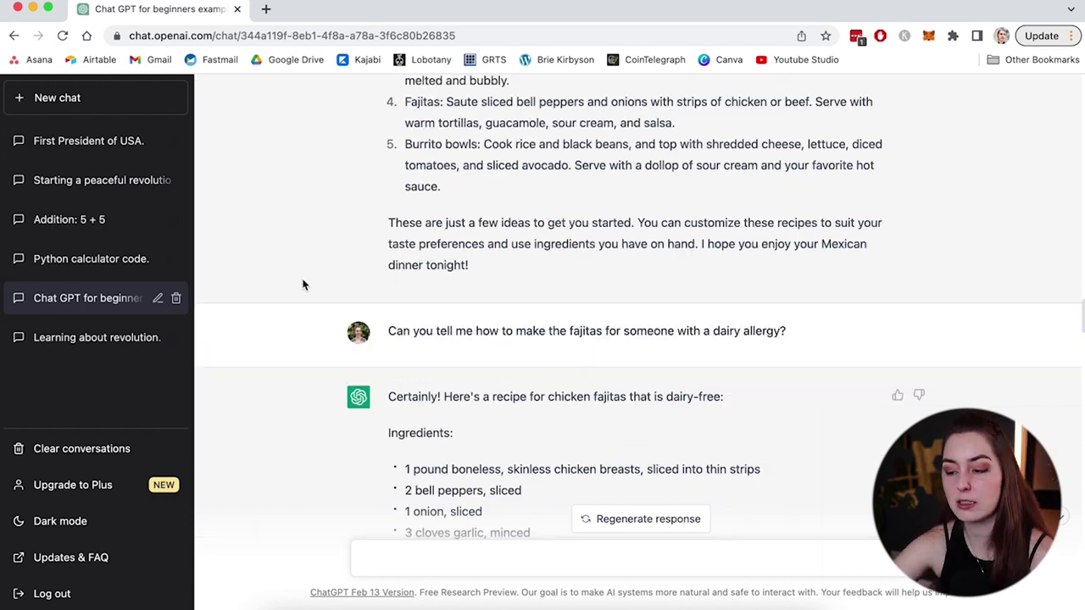
scroll(302, 285, up, 4)
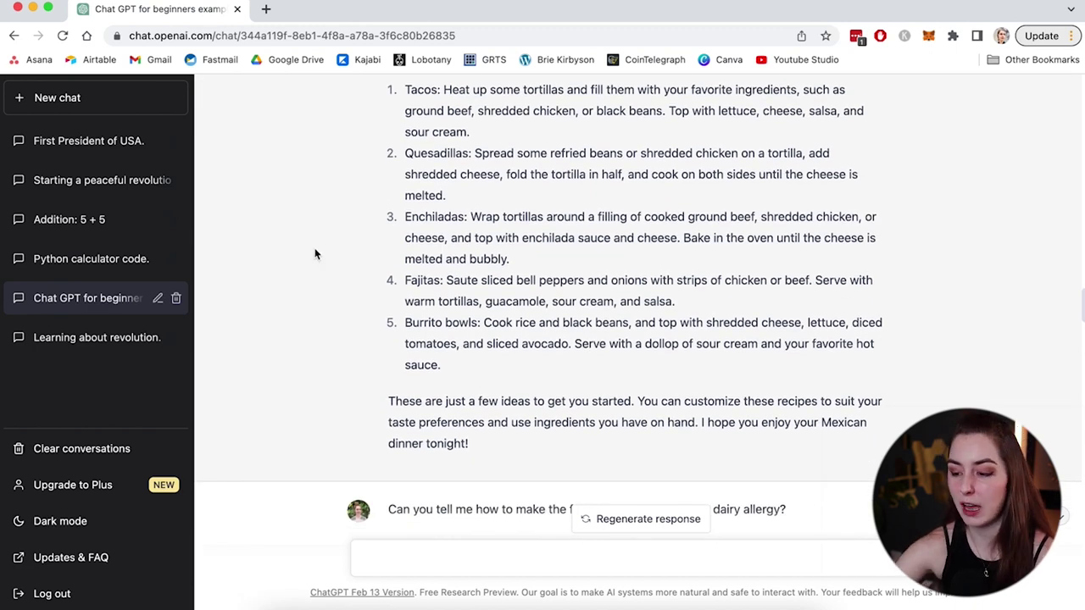
scroll(315, 254, down, 5)
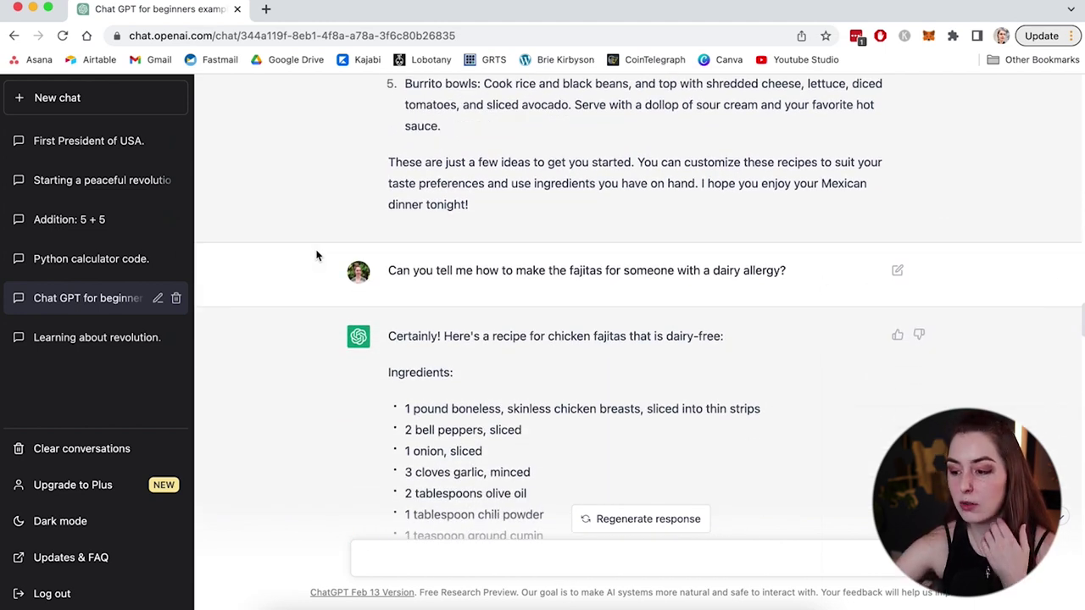
scroll(316, 255, down, 3)
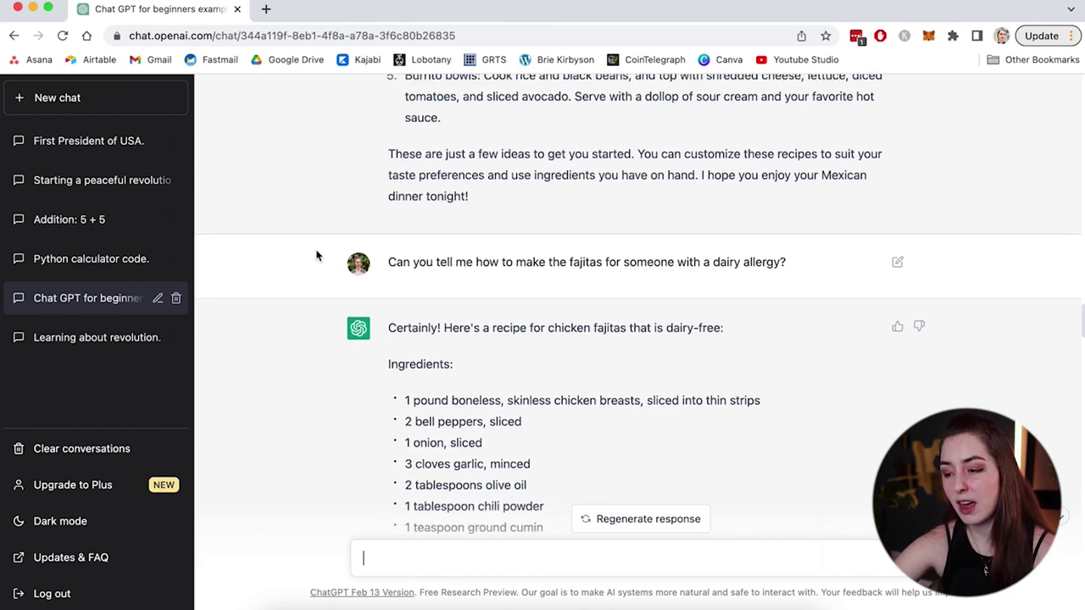
scroll(319, 255, down, 1)
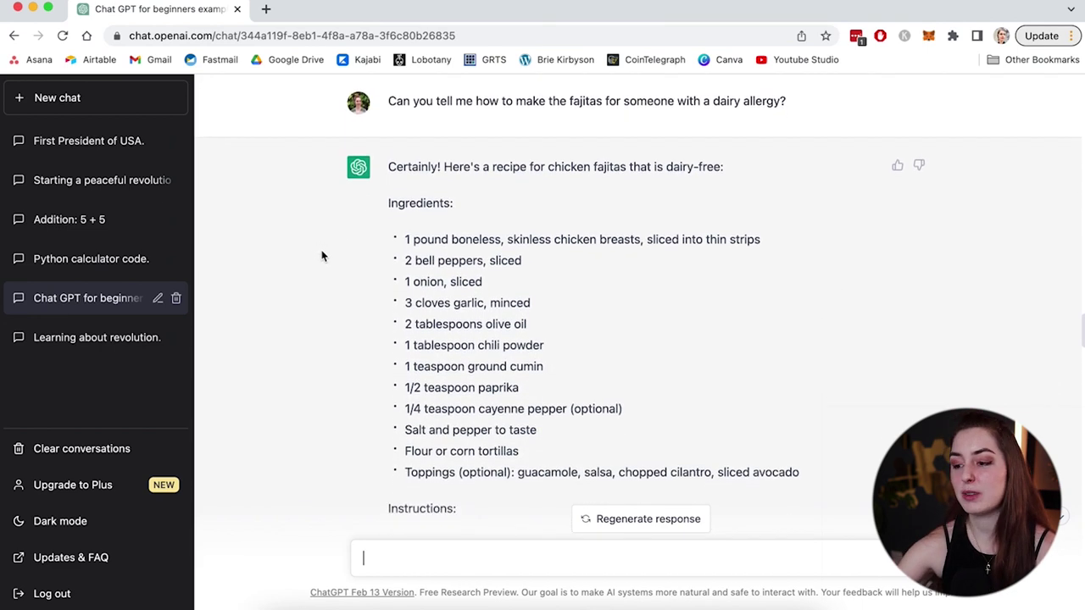
scroll(327, 258, down, 5)
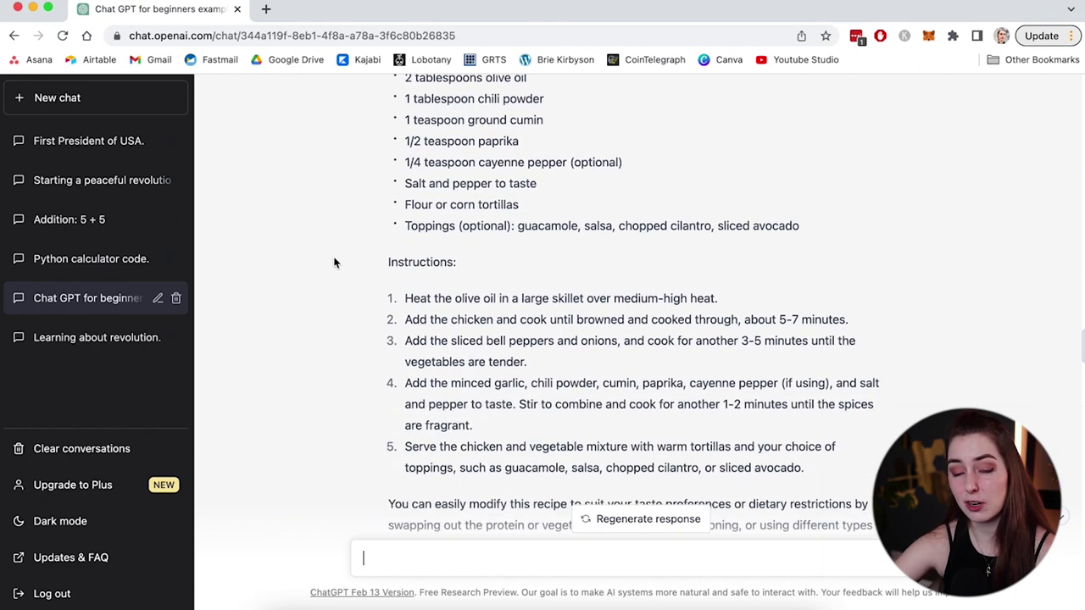
scroll(339, 265, down, 3)
scroll(346, 267, up, 1)
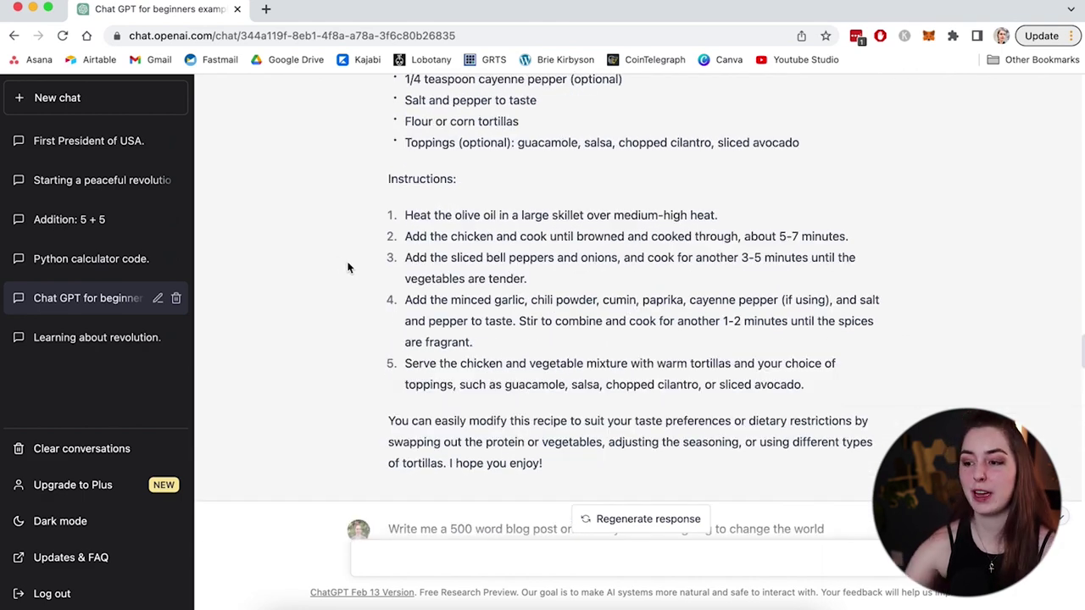
scroll(347, 268, up, 7)
scroll(347, 267, down, 1)
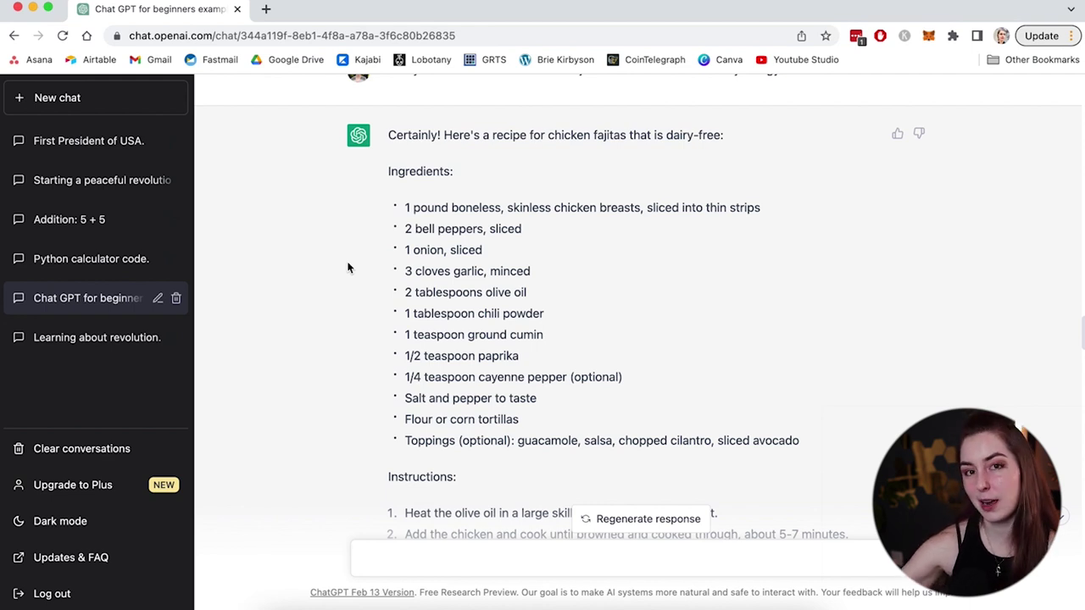
scroll(352, 268, down, 10)
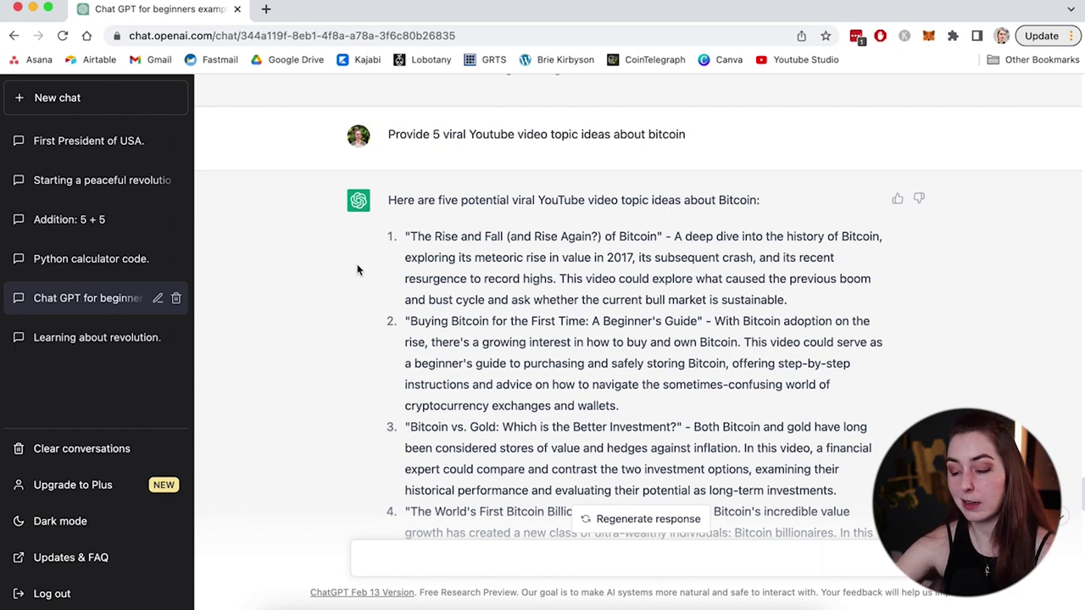
scroll(405, 312, down, 5)
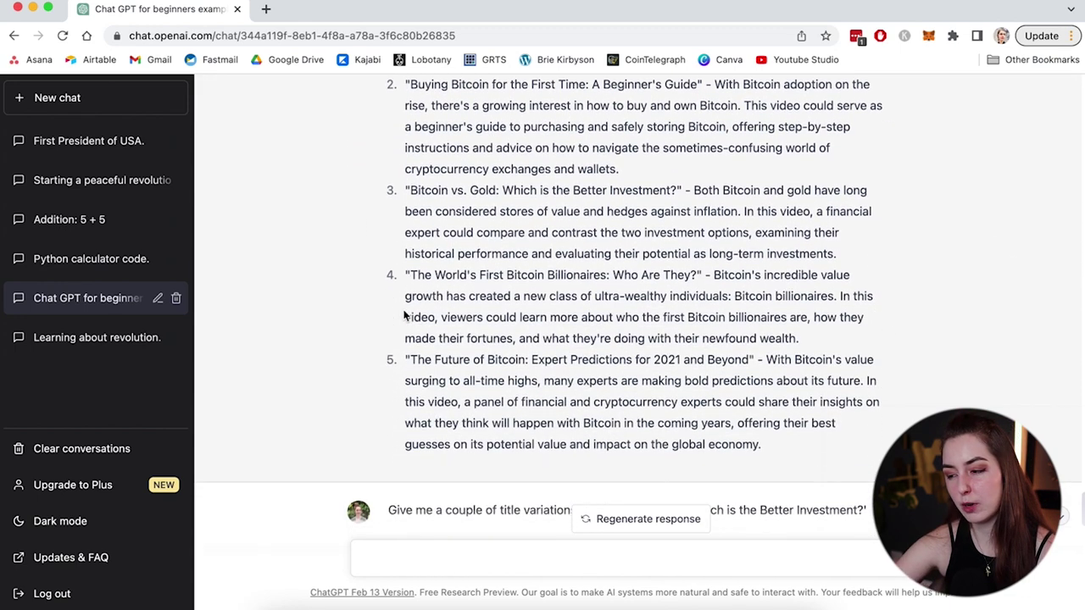
scroll(404, 315, up, 5)
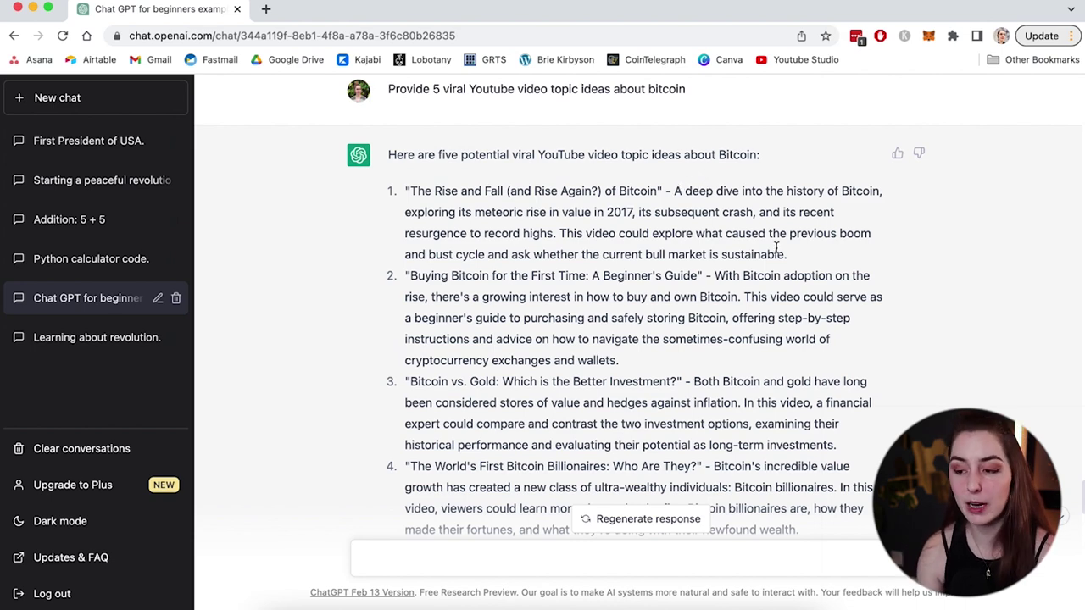
scroll(314, 353, down, 3)
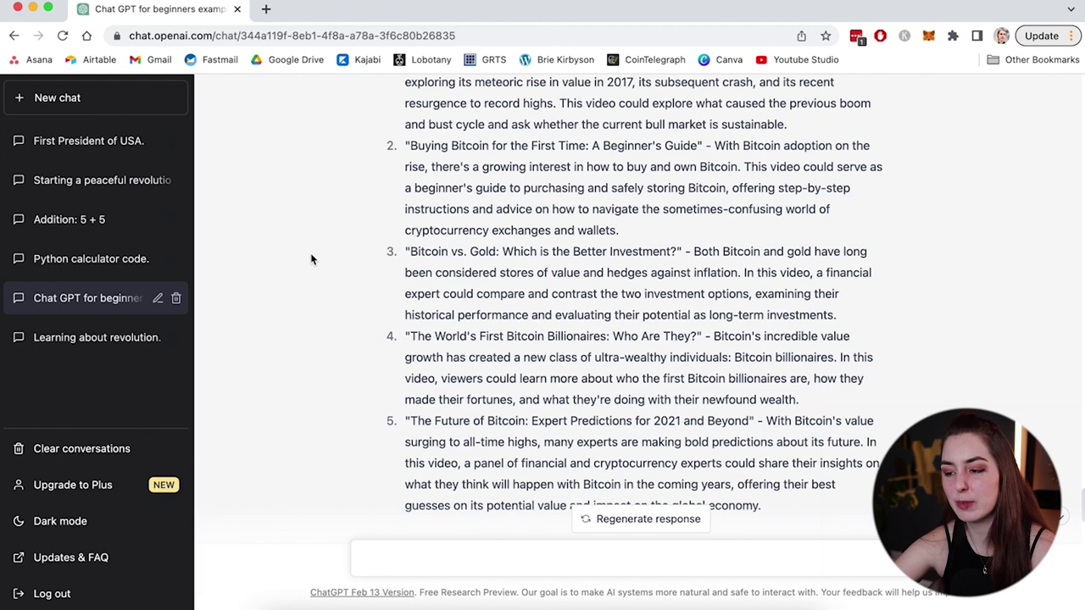
scroll(310, 257, down, 1)
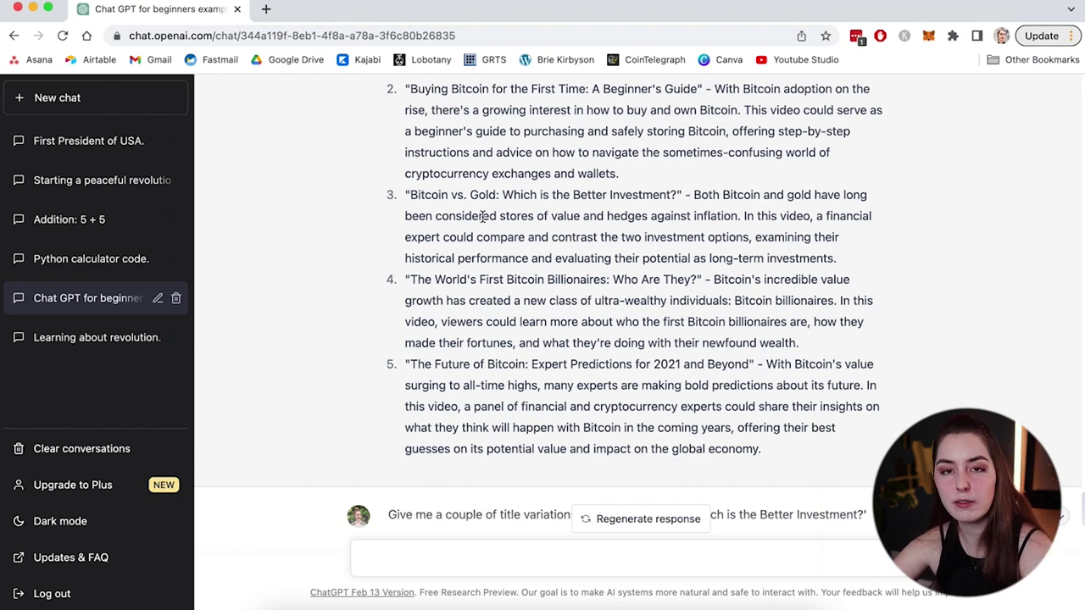
scroll(483, 216, down, 5)
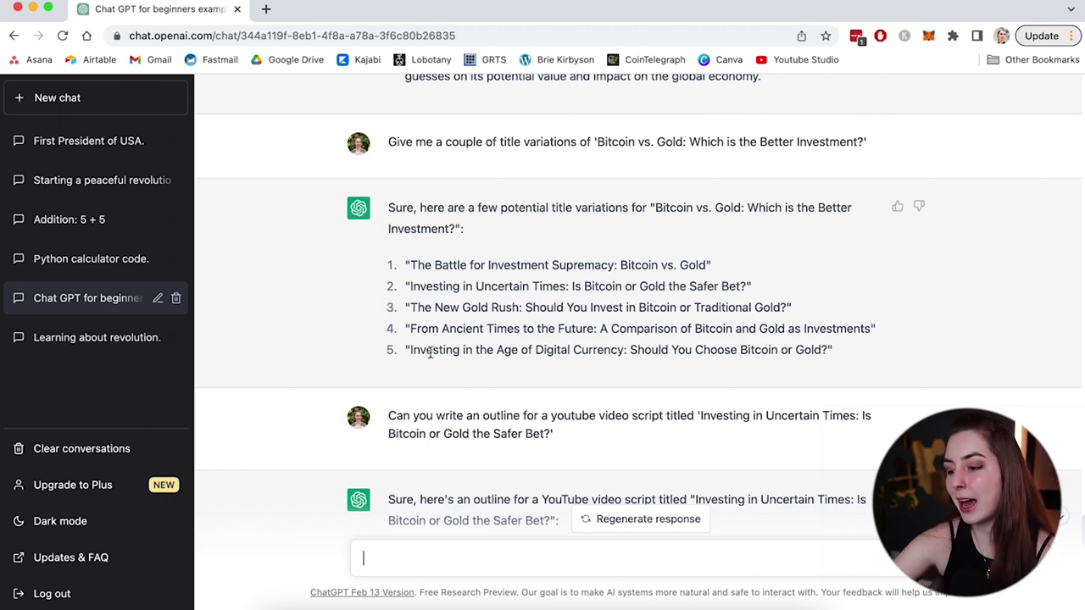
scroll(433, 356, down, 3)
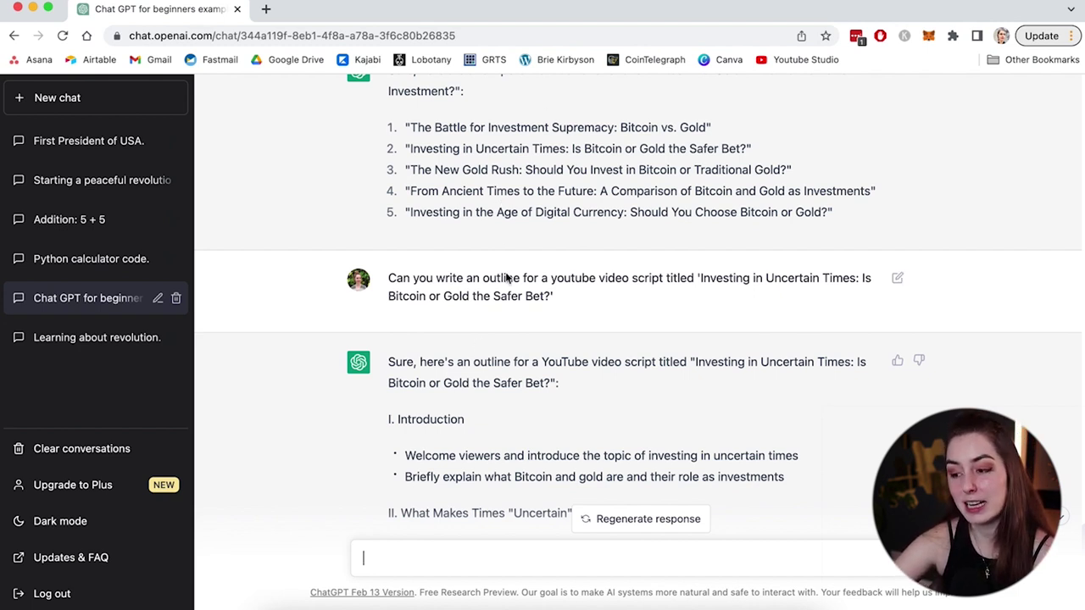
scroll(508, 286, down, 5)
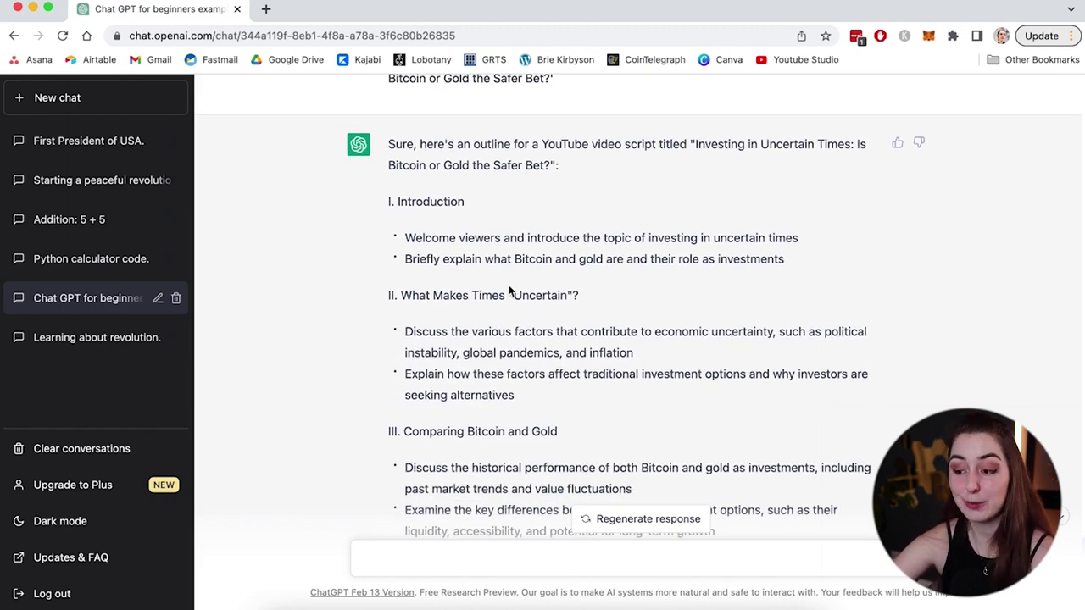
scroll(517, 288, down, 1)
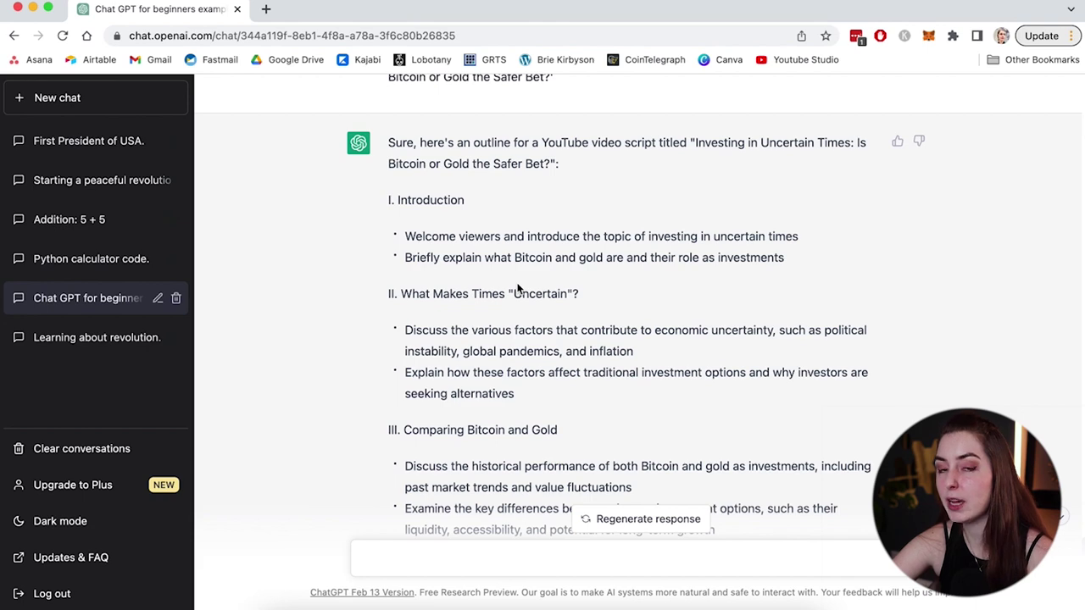
scroll(519, 288, down, 1)
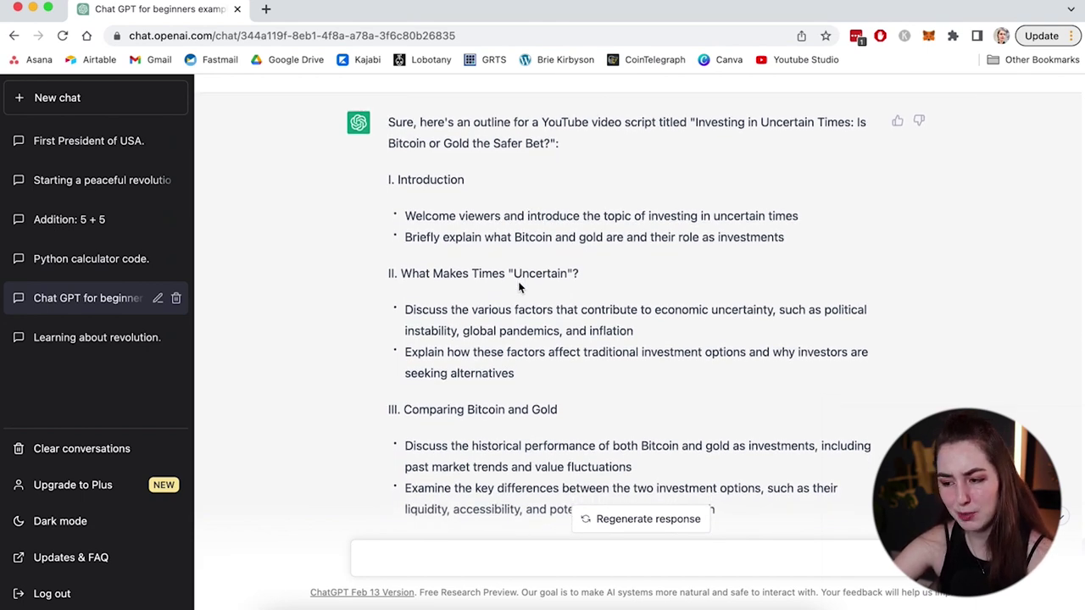
scroll(519, 287, down, 3)
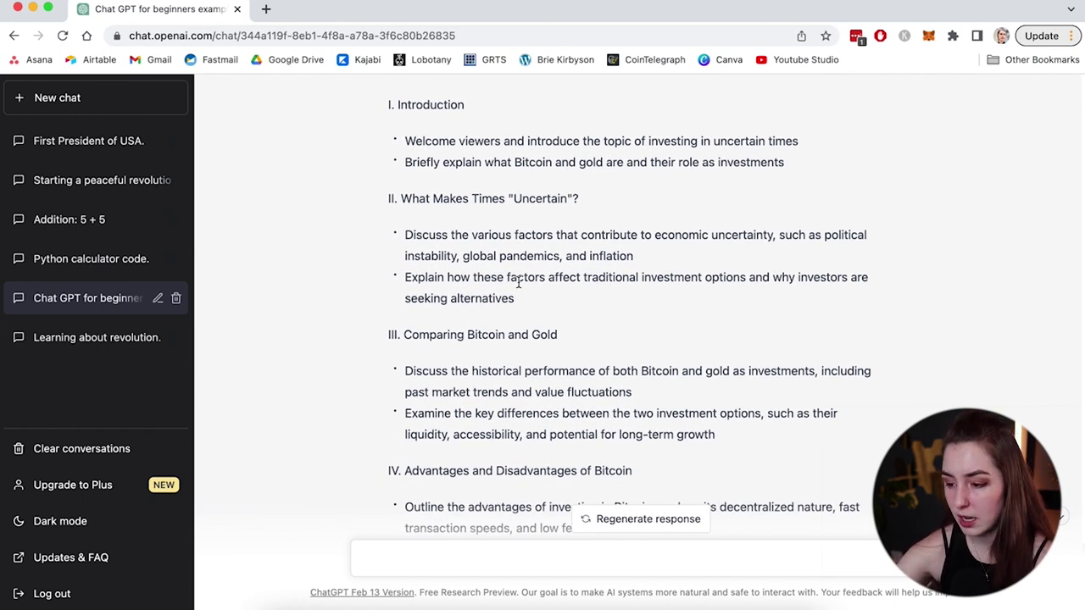
scroll(398, 246, down, 1)
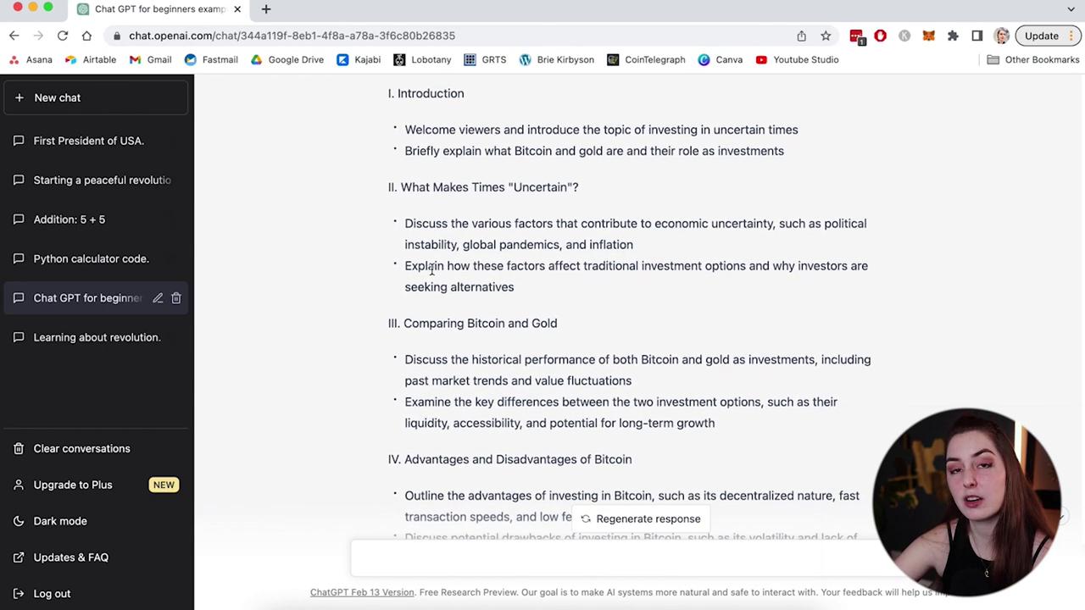
scroll(432, 273, down, 5)
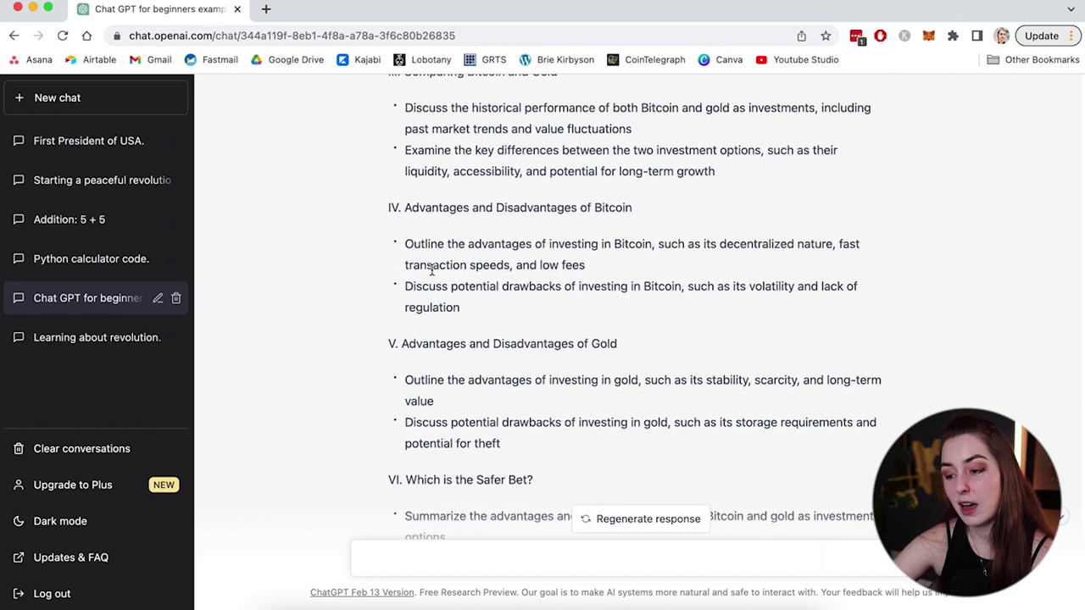
scroll(433, 269, down, 3)
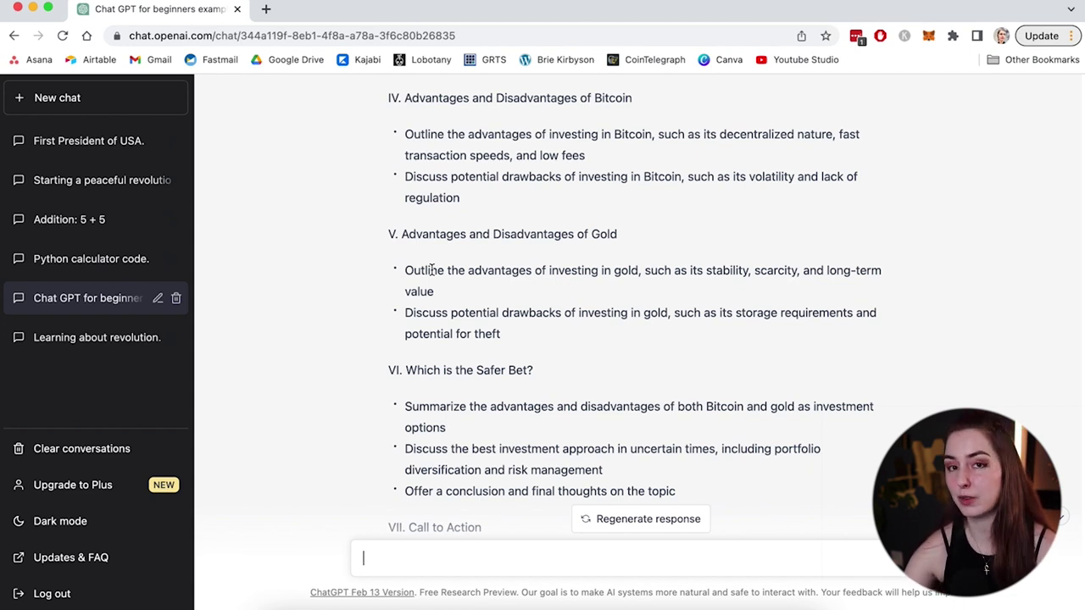
scroll(432, 270, down, 1)
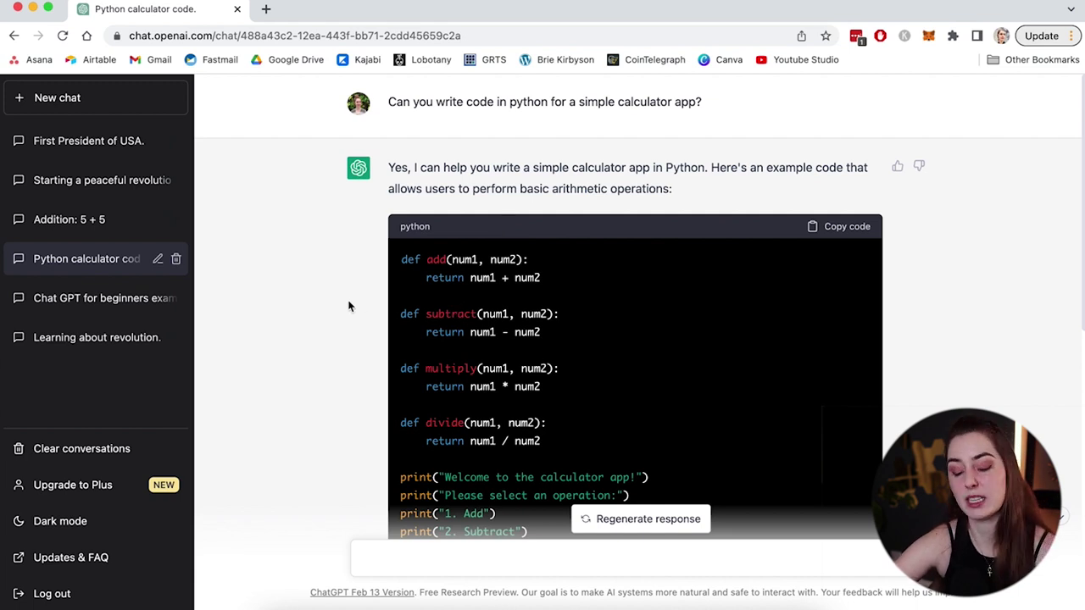
- Scroll through the calculator code to its 'Invalid input' fallback and explanation
scroll(349, 306, down, 2)
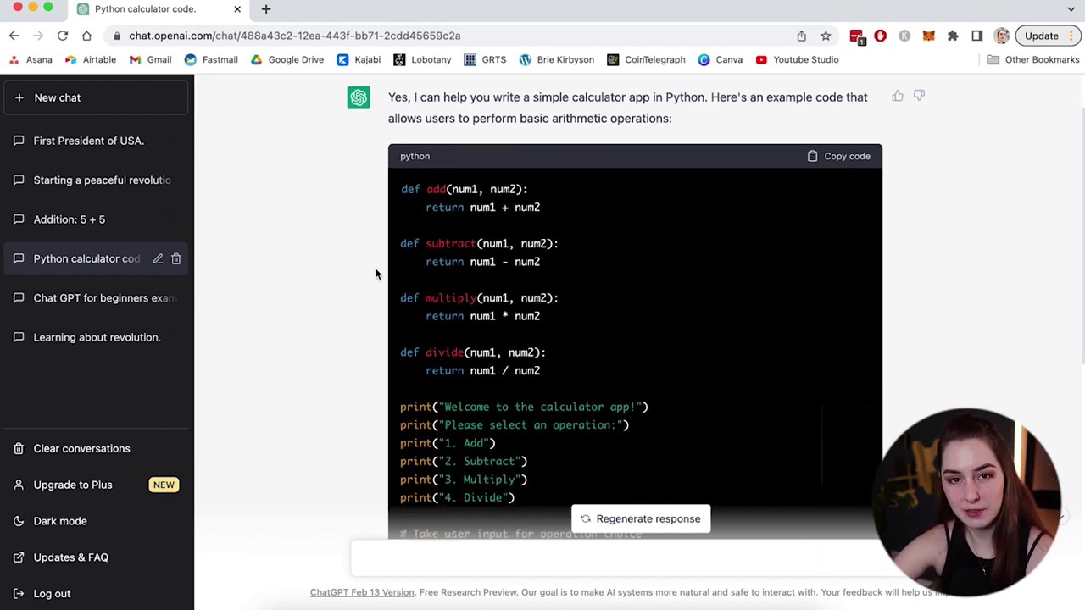
scroll(377, 274, down, 1)
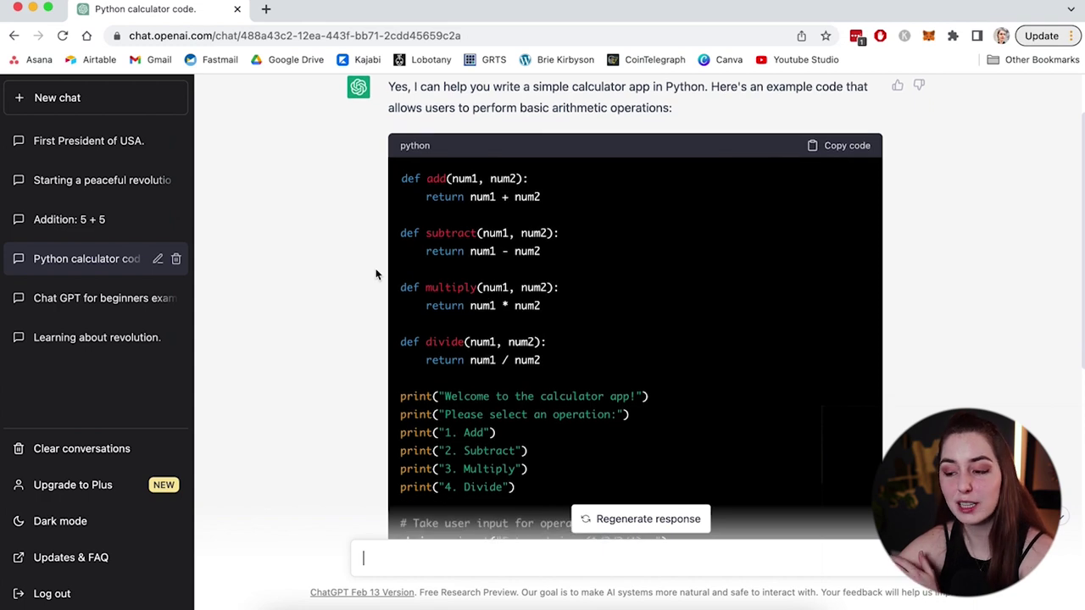
scroll(377, 276, down, 4)
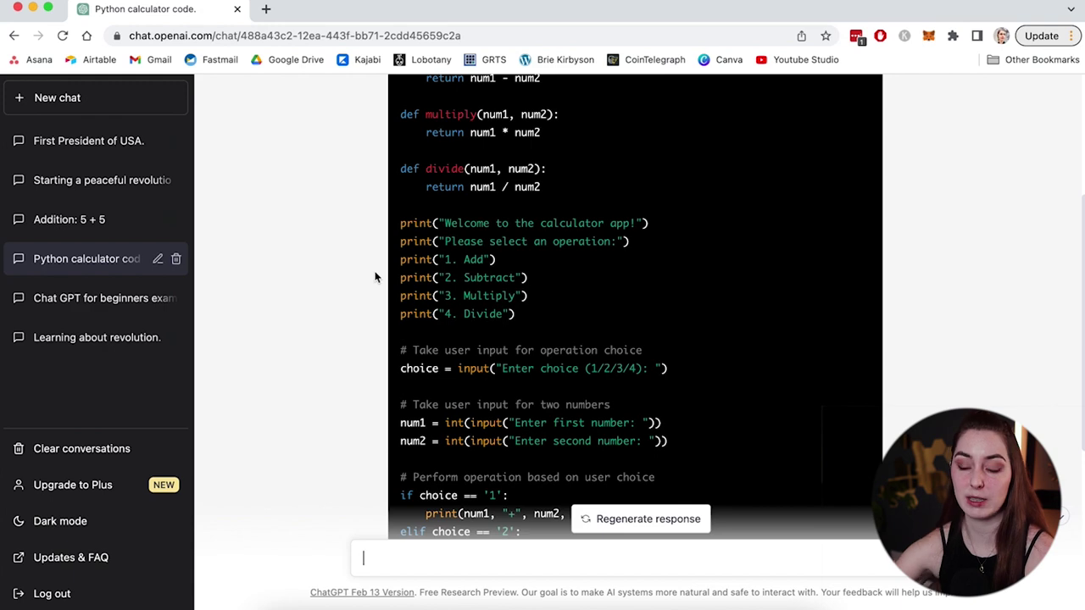
scroll(376, 277, down, 3)
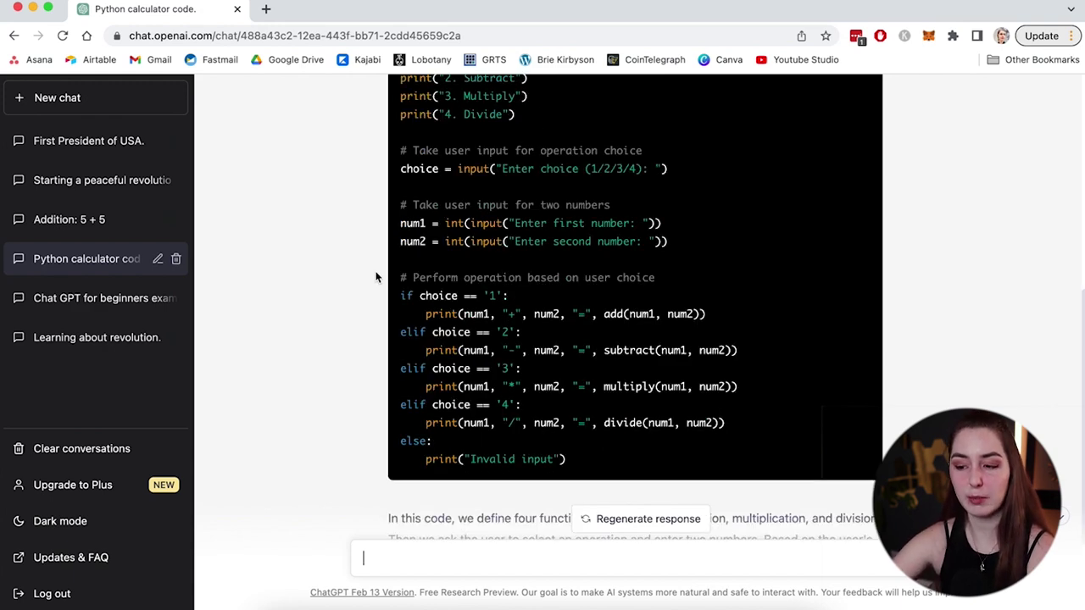
scroll(376, 277, down, 2)
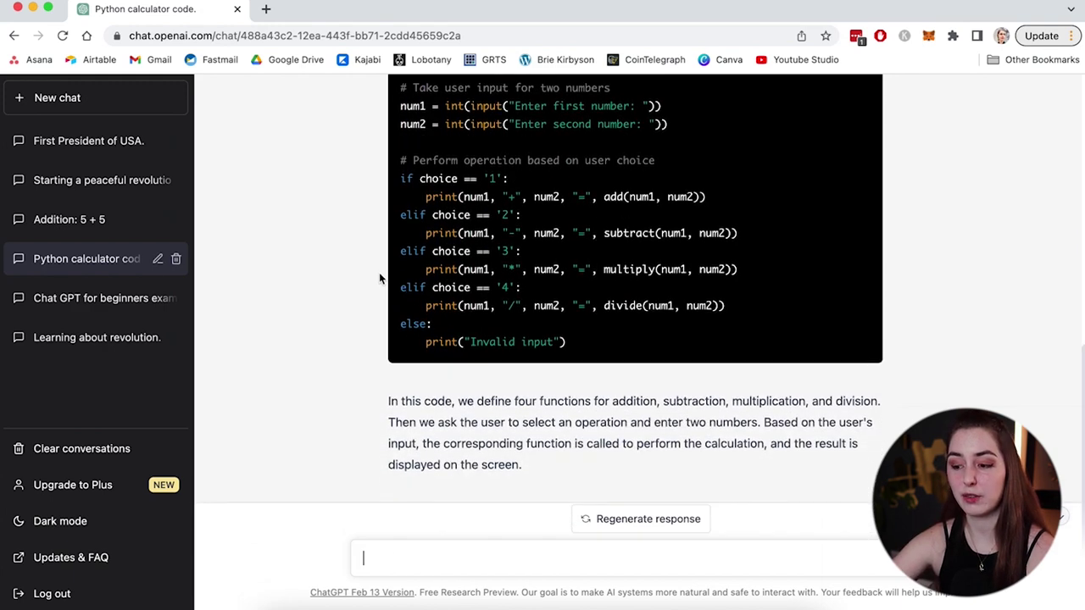